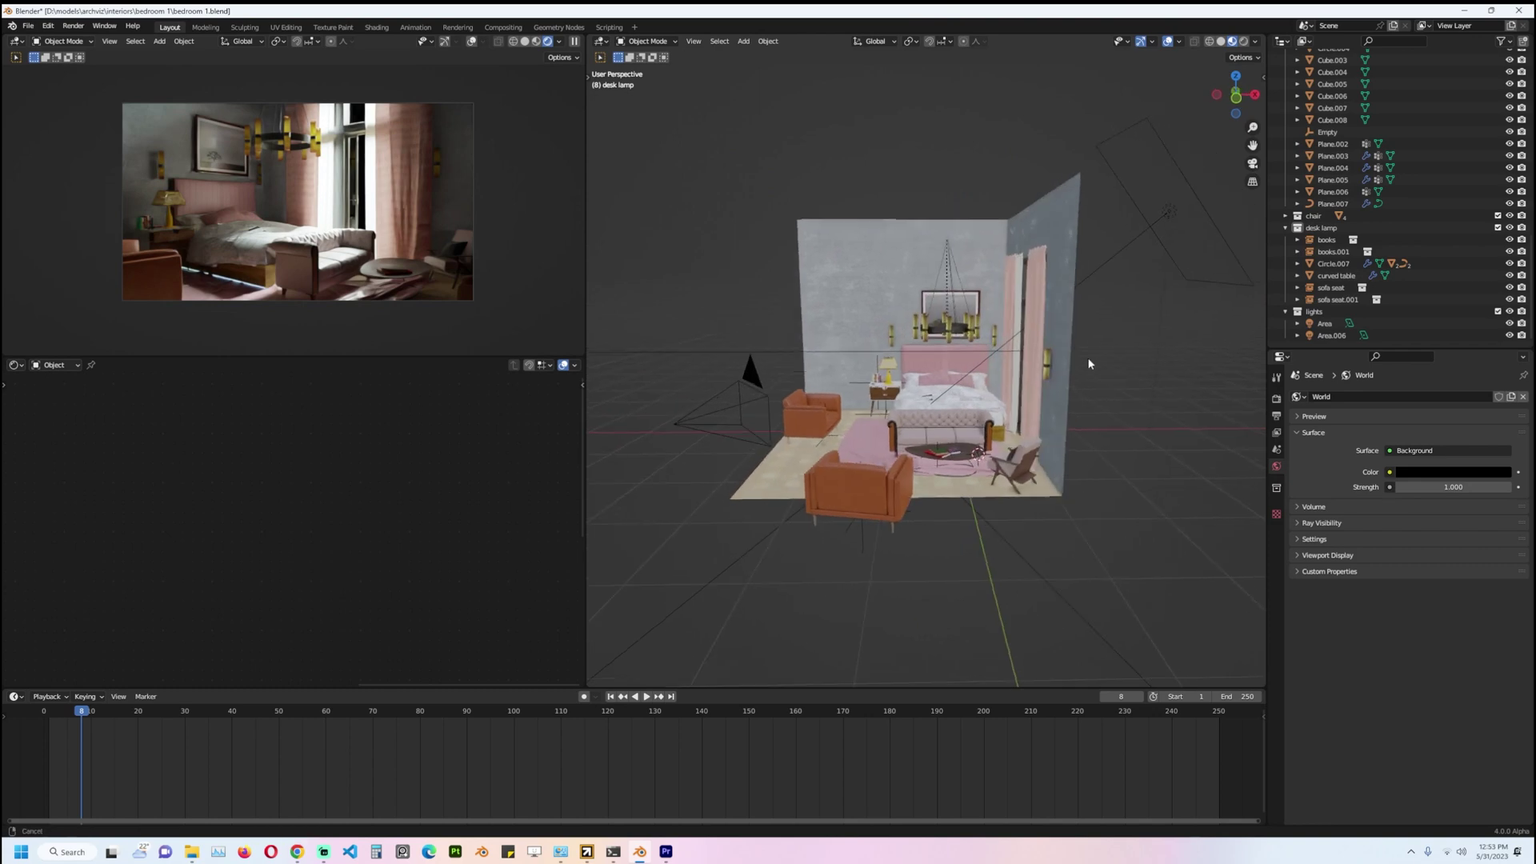
# Add an area light above the bed near the chandelier and scale it down to about 0.27.
pyautogui.moveTo(1056, 386)
pyautogui.mouseDown(button='middle')
pyautogui.moveTo(938, 362)
pyautogui.moveTo(1103, 417)
pyautogui.moveTo(1083, 392)
pyautogui.mouseUp(button='middle')
pyautogui.scroll(-4, 938, 368)
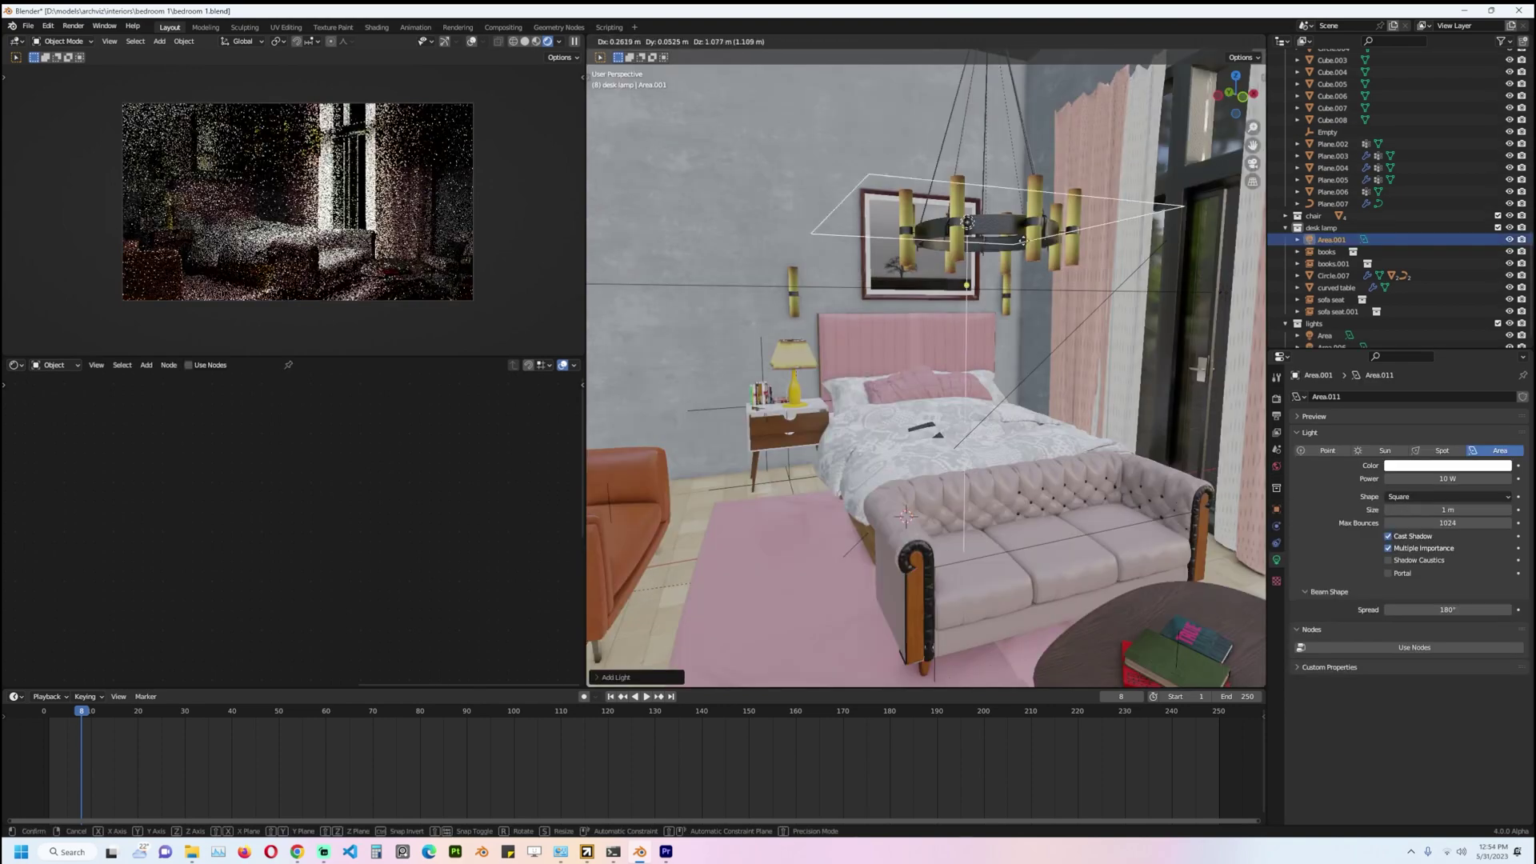
pyautogui.click(995, 221)
pyautogui.press('s')
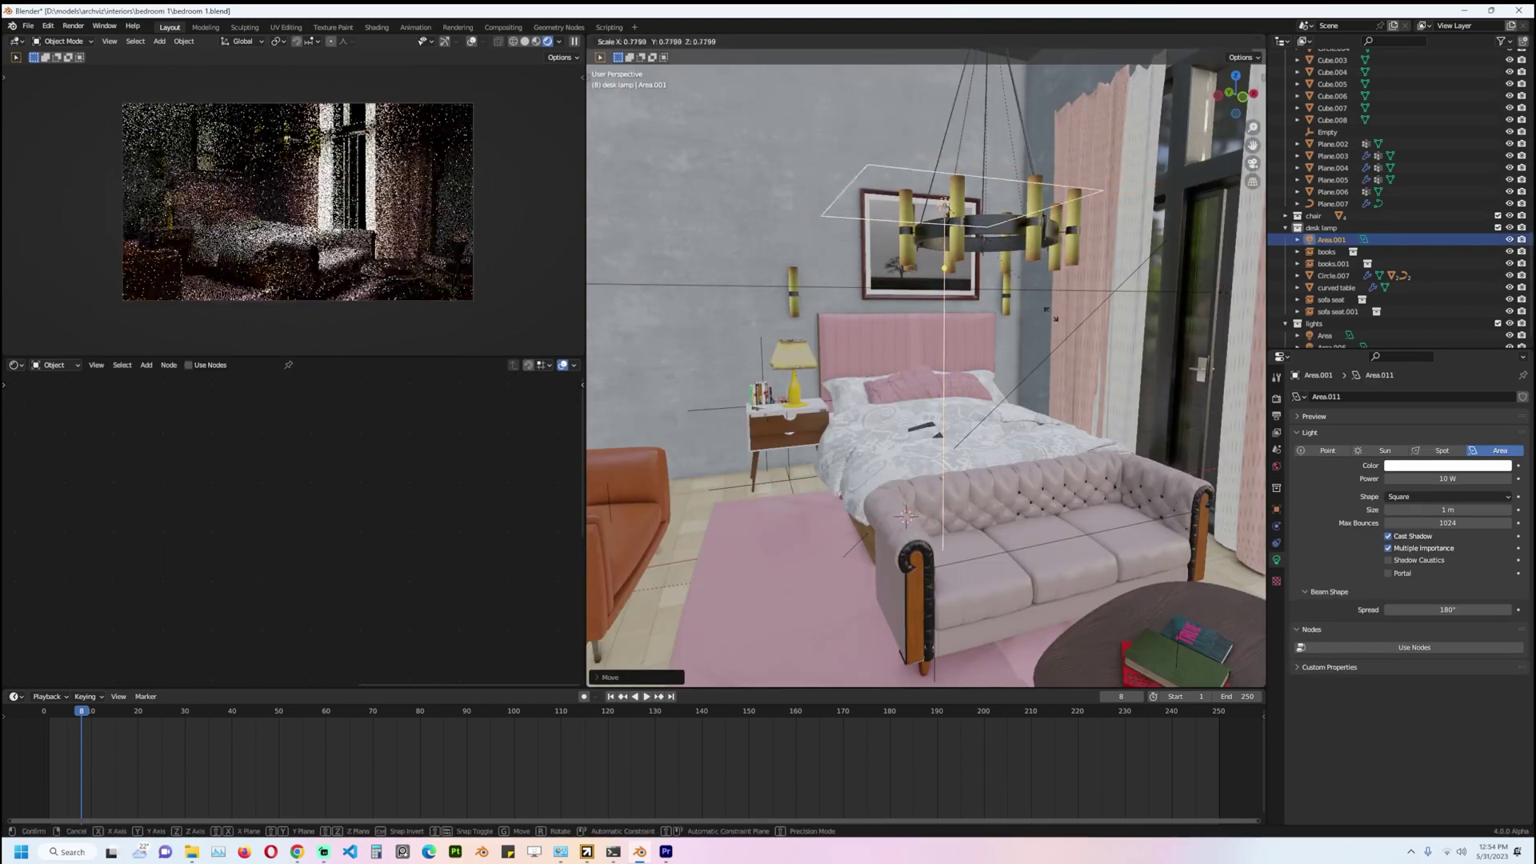
pyautogui.click(930, 251)
# Move the area light beside the bed and rotate it to aim across the bed at the sofa.
pyautogui.press('g')
pyautogui.click(851, 353)
pyautogui.press('r')
pyautogui.click(894, 366)
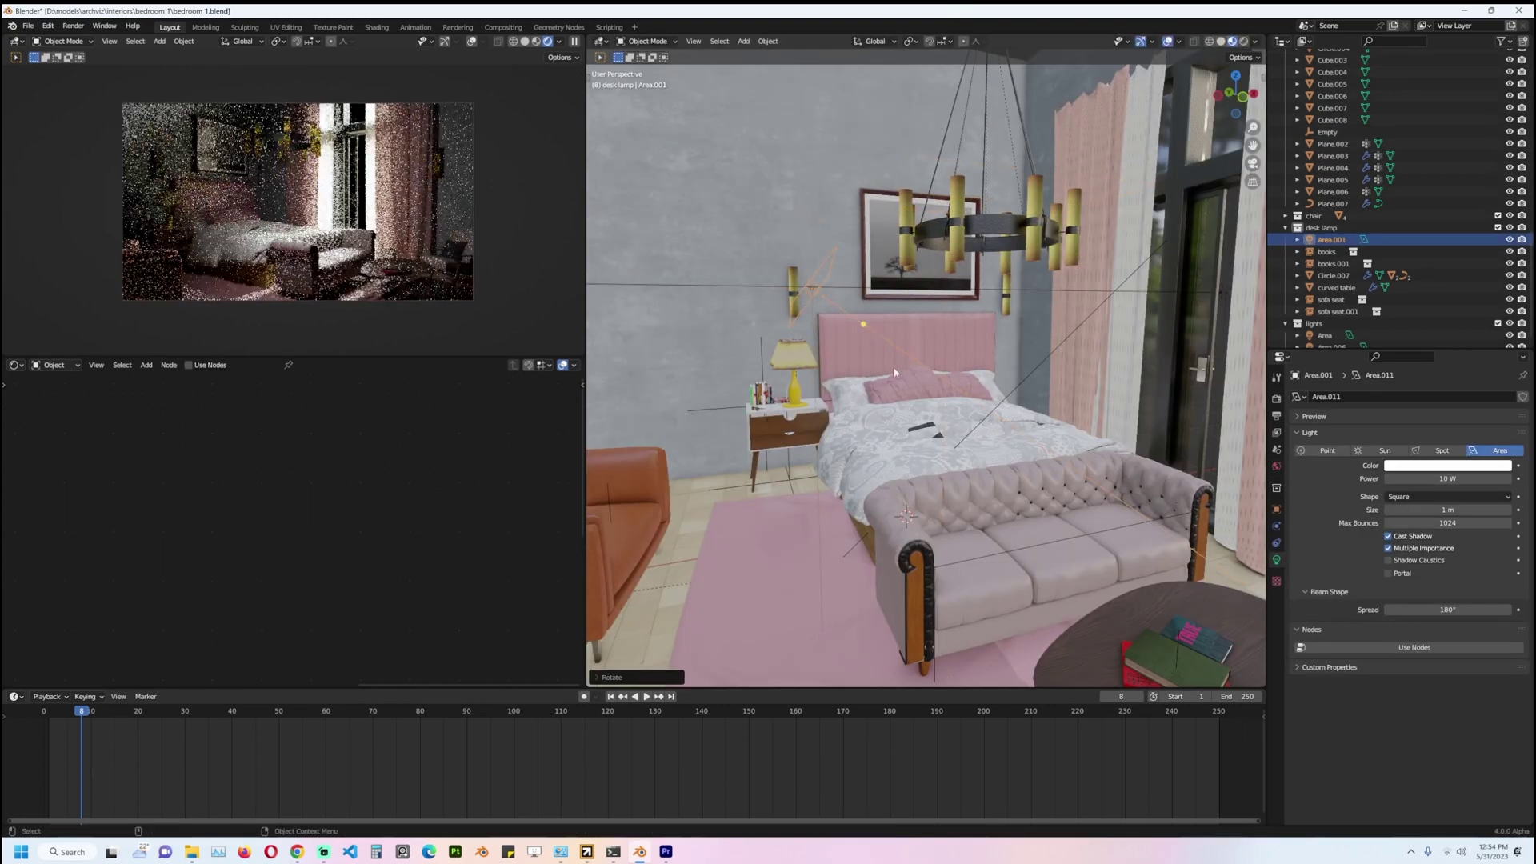
pyautogui.moveTo(894, 366); pyautogui.dragTo(968, 412, button='middle')
pyautogui.moveTo(960, 518); pyautogui.dragTo(920, 514, button='middle')
pyautogui.press('g')
pyautogui.click(920, 452)
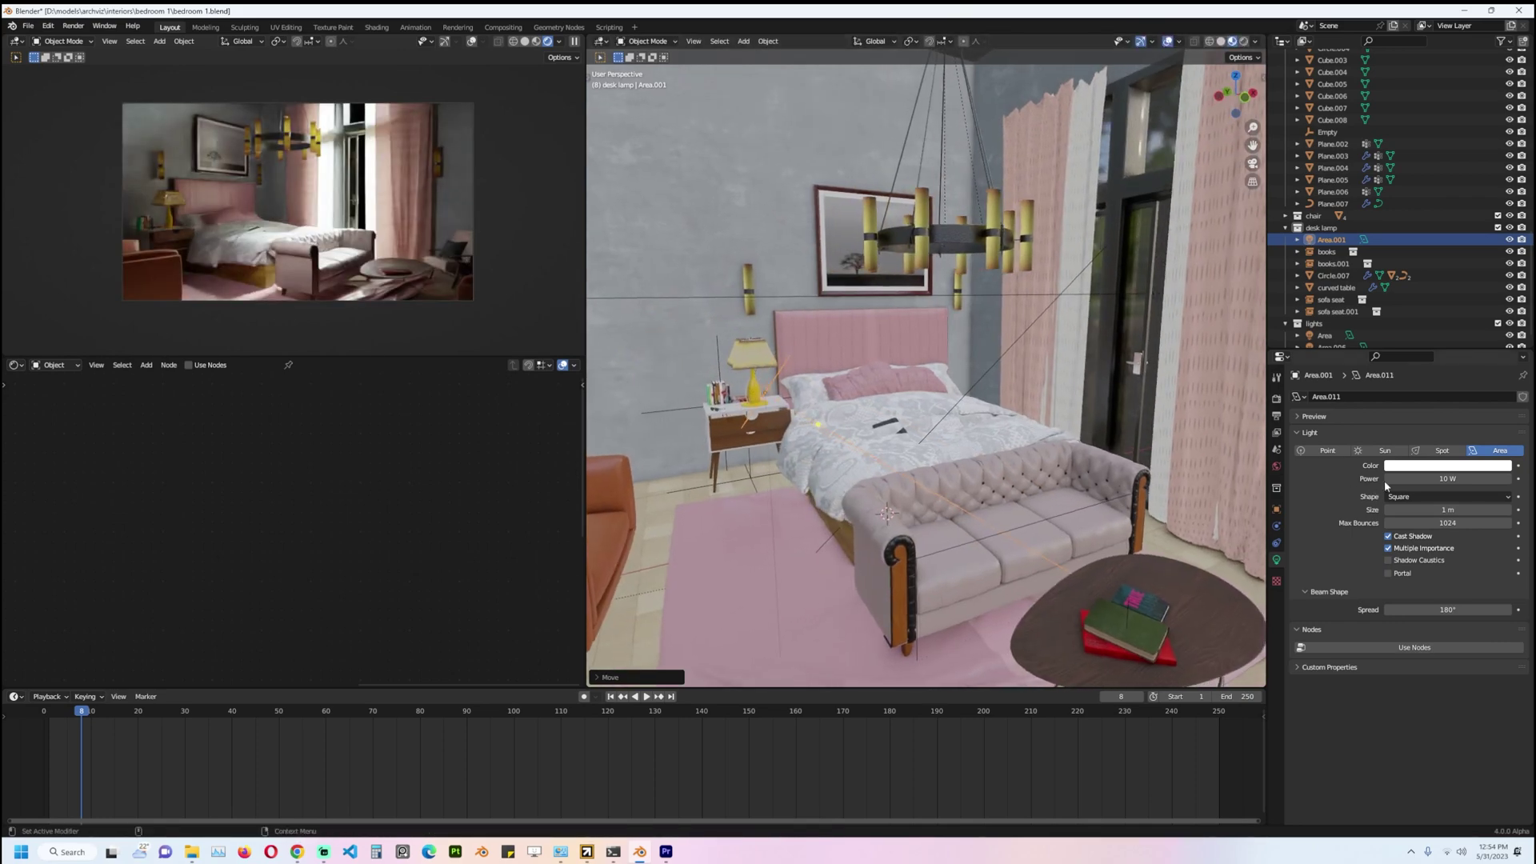
# Set the area light's colour to red and its power to 100 W.
pyautogui.click(1447, 466)
pyautogui.click(1440, 467)
pyautogui.moveTo(1447, 436); pyautogui.dragTo(1504, 436)
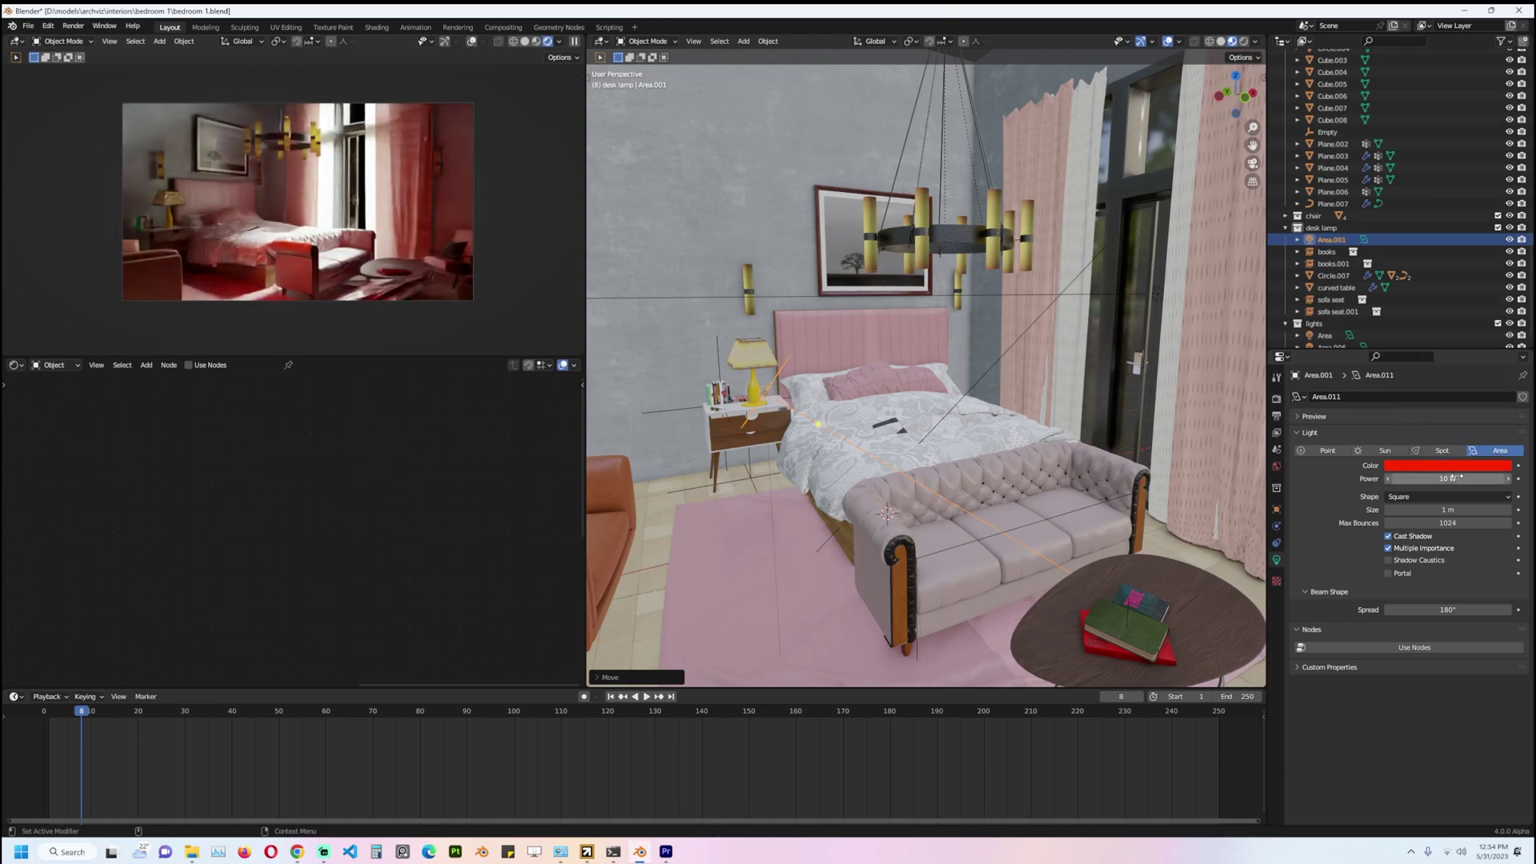
pyautogui.click(1452, 477)
pyautogui.write('0')
pyautogui.press('Return')
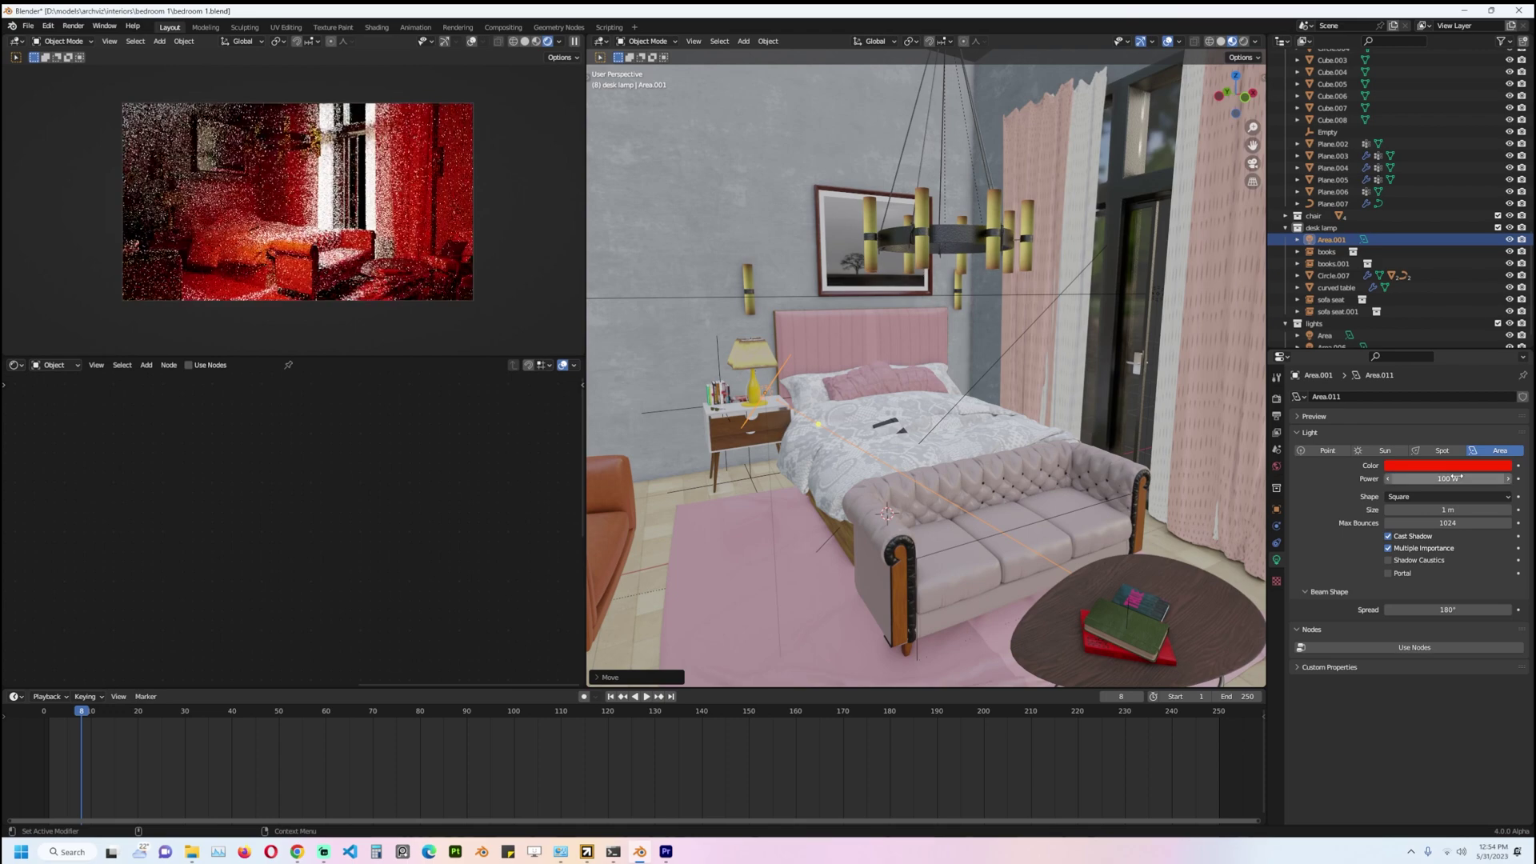
# Create a new light linking collection for the area light in its object shading properties.
pyautogui.moveTo(911, 331); pyautogui.dragTo(948, 319, button='middle')
pyautogui.scroll(-3, 947, 319)
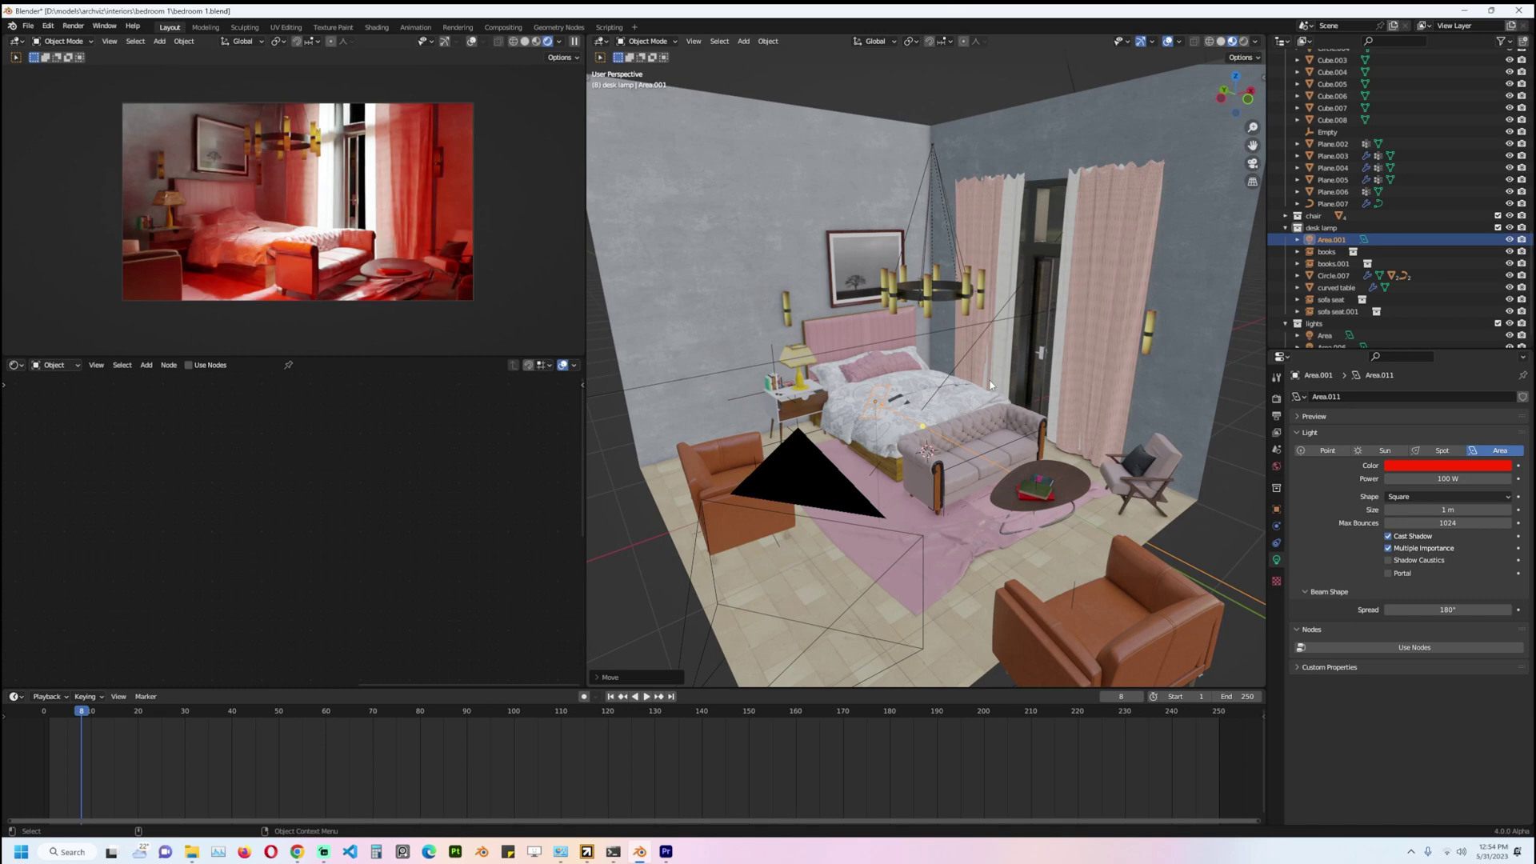
pyautogui.scroll(5, 971, 478)
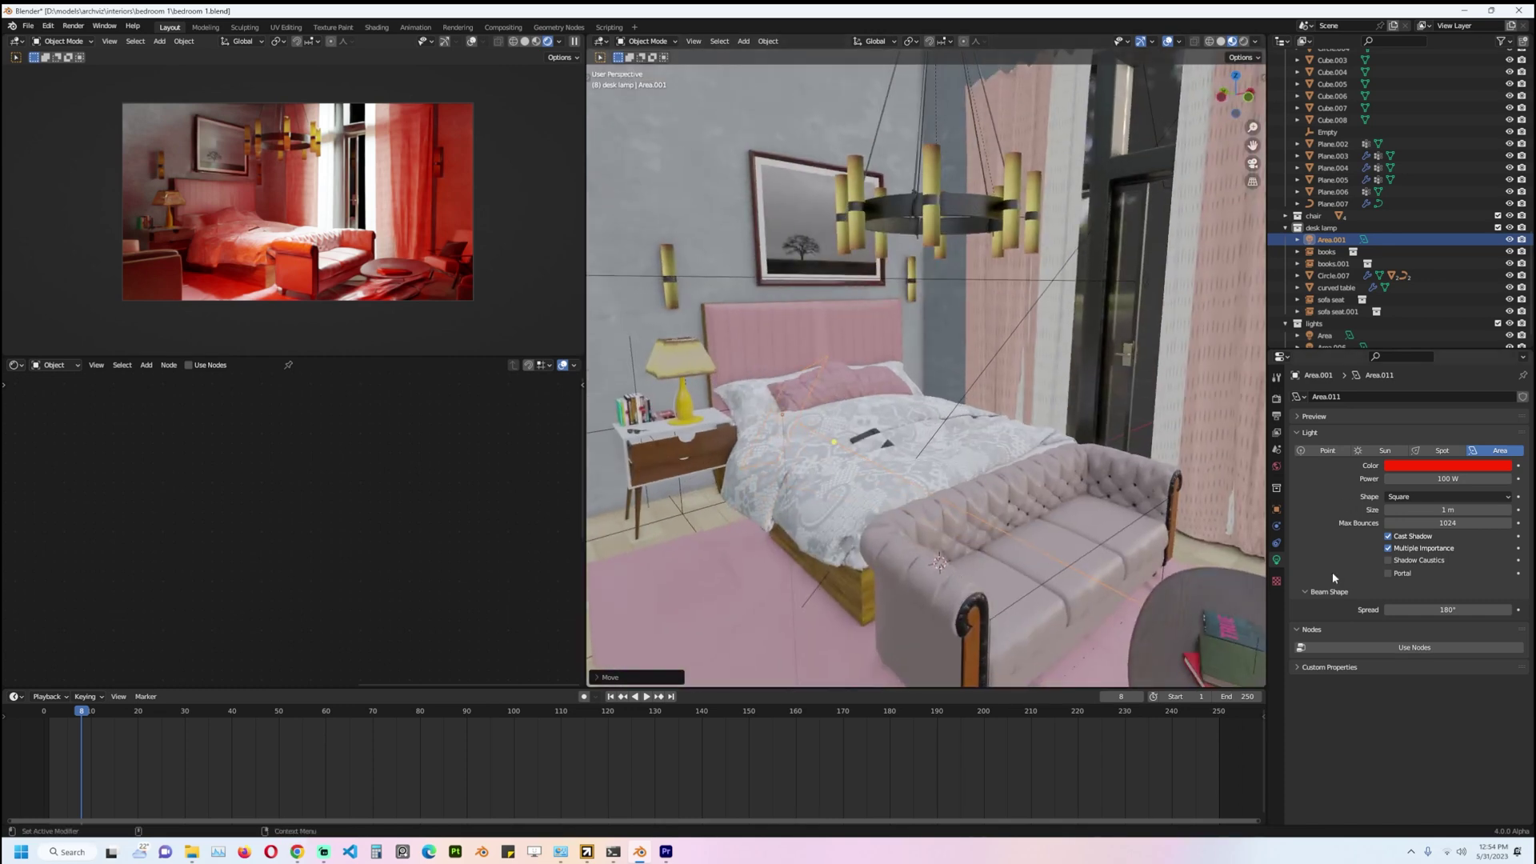
pyautogui.click(1276, 510)
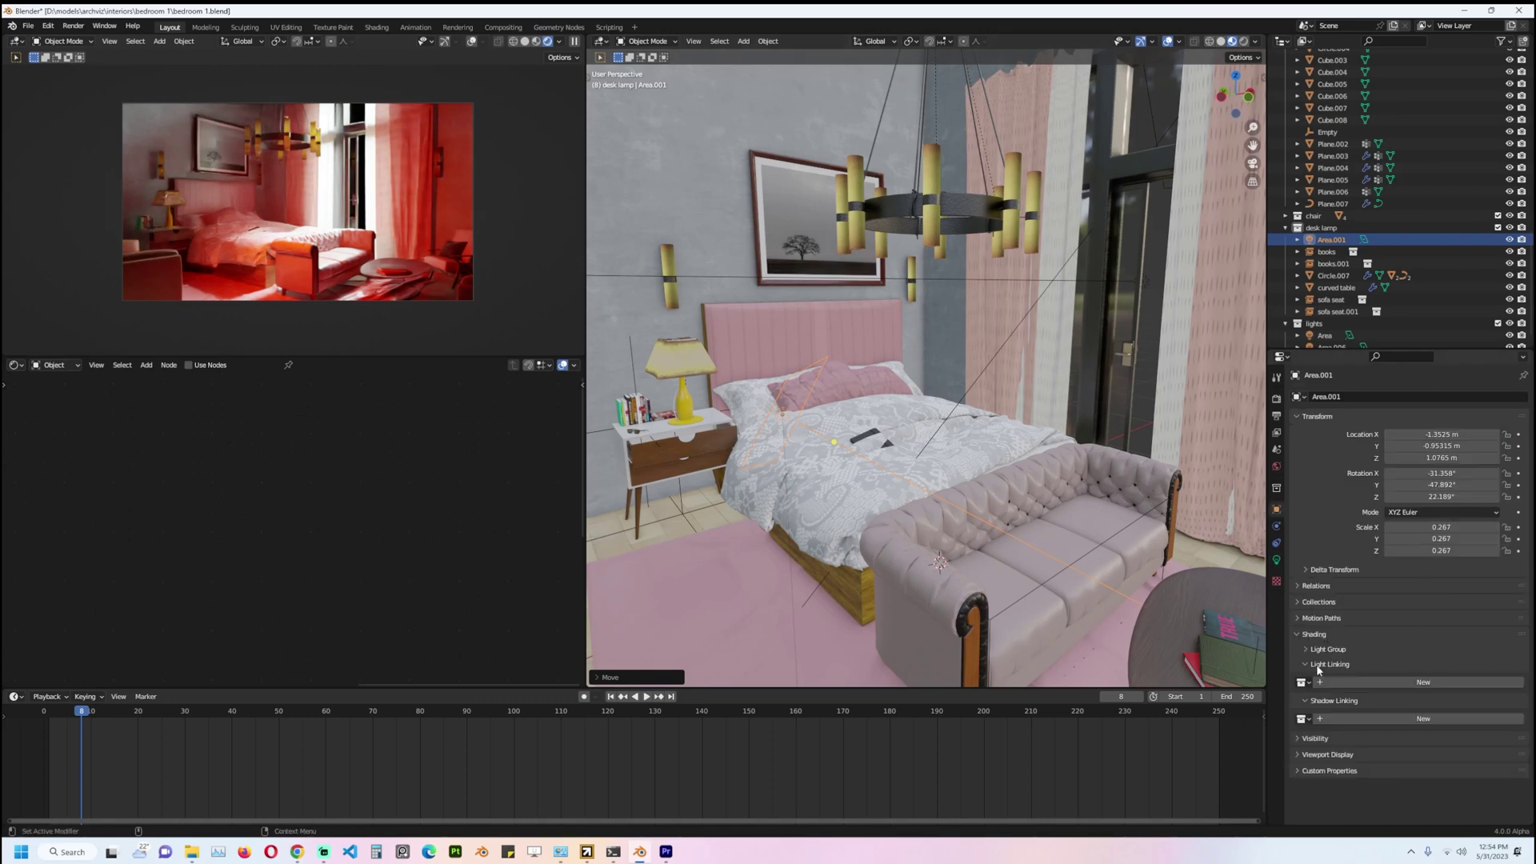
pyautogui.click(1460, 683)
pyautogui.moveTo(952, 456); pyautogui.dragTo(983, 454, button='middle')
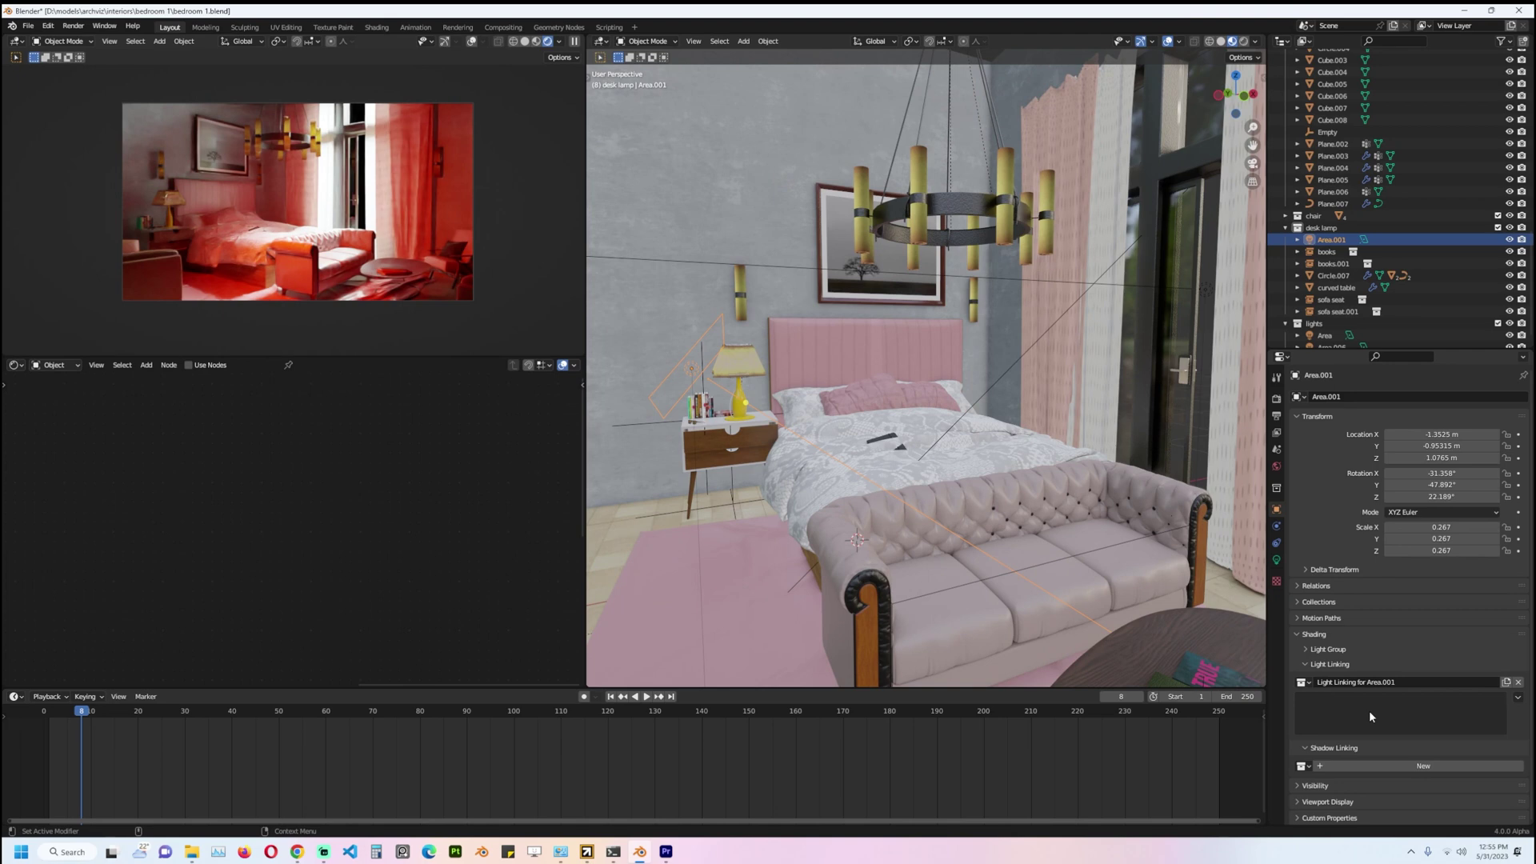
# Select the tufted sofa's upholstered body, Plane.002, and rename it 1.
pyautogui.click(933, 539)
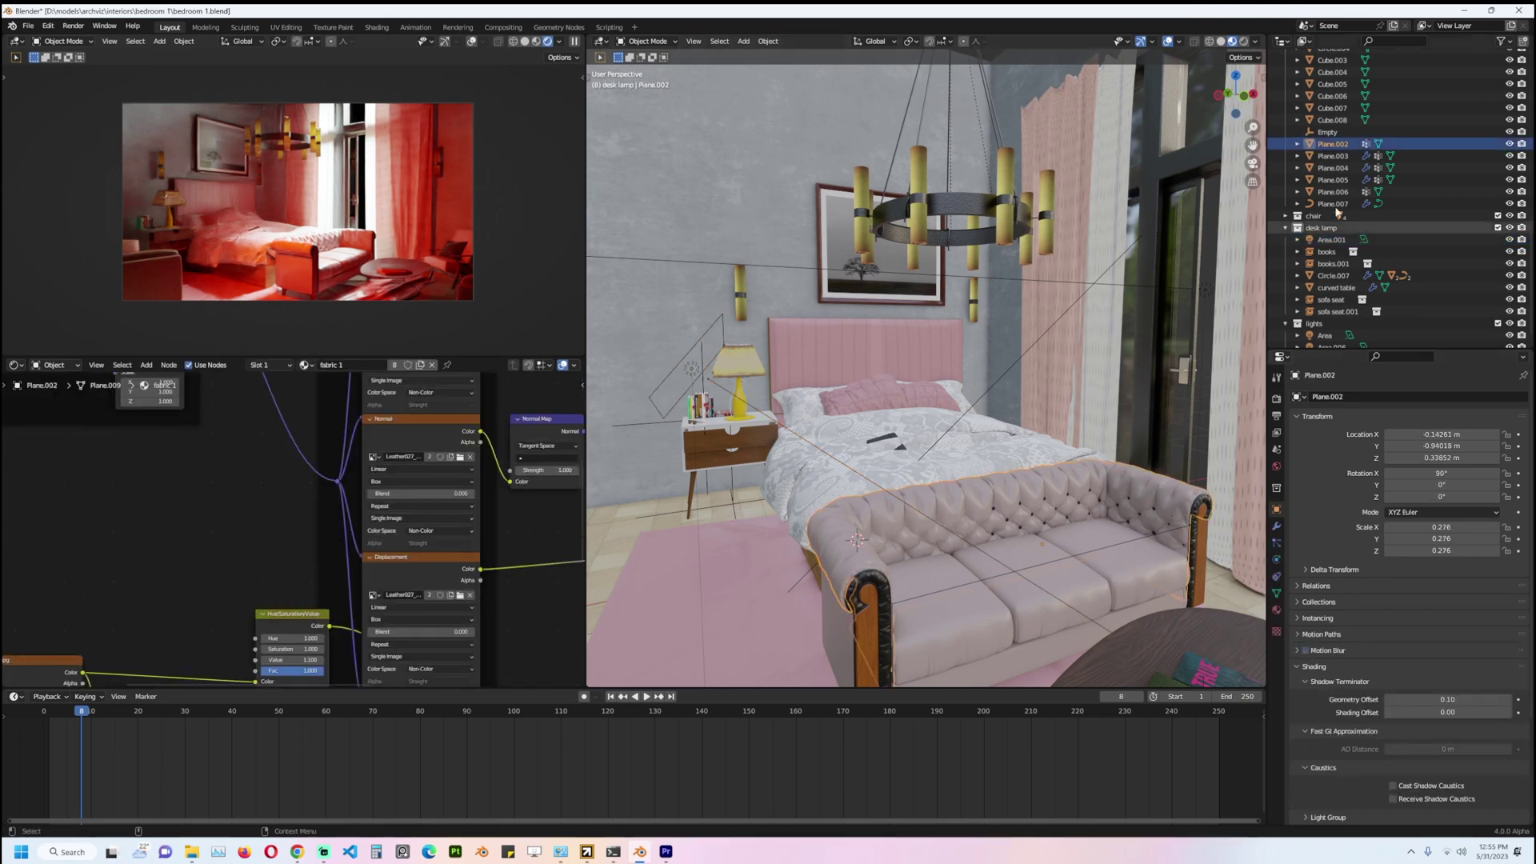
pyautogui.moveTo(892, 612); pyautogui.dragTo(1047, 492, button='middle')
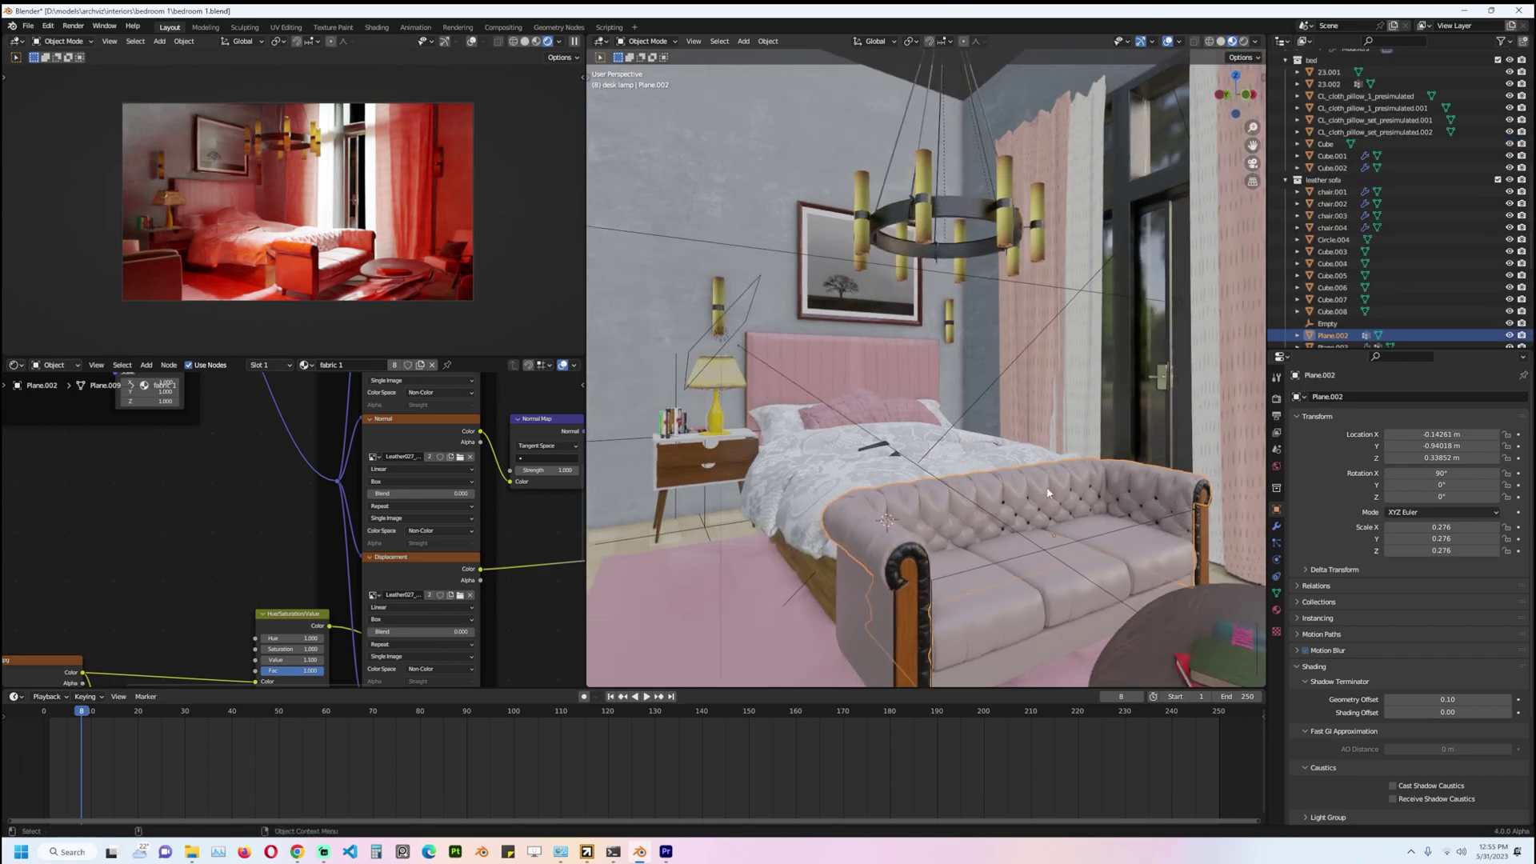
pyautogui.scroll(-6, 1011, 525)
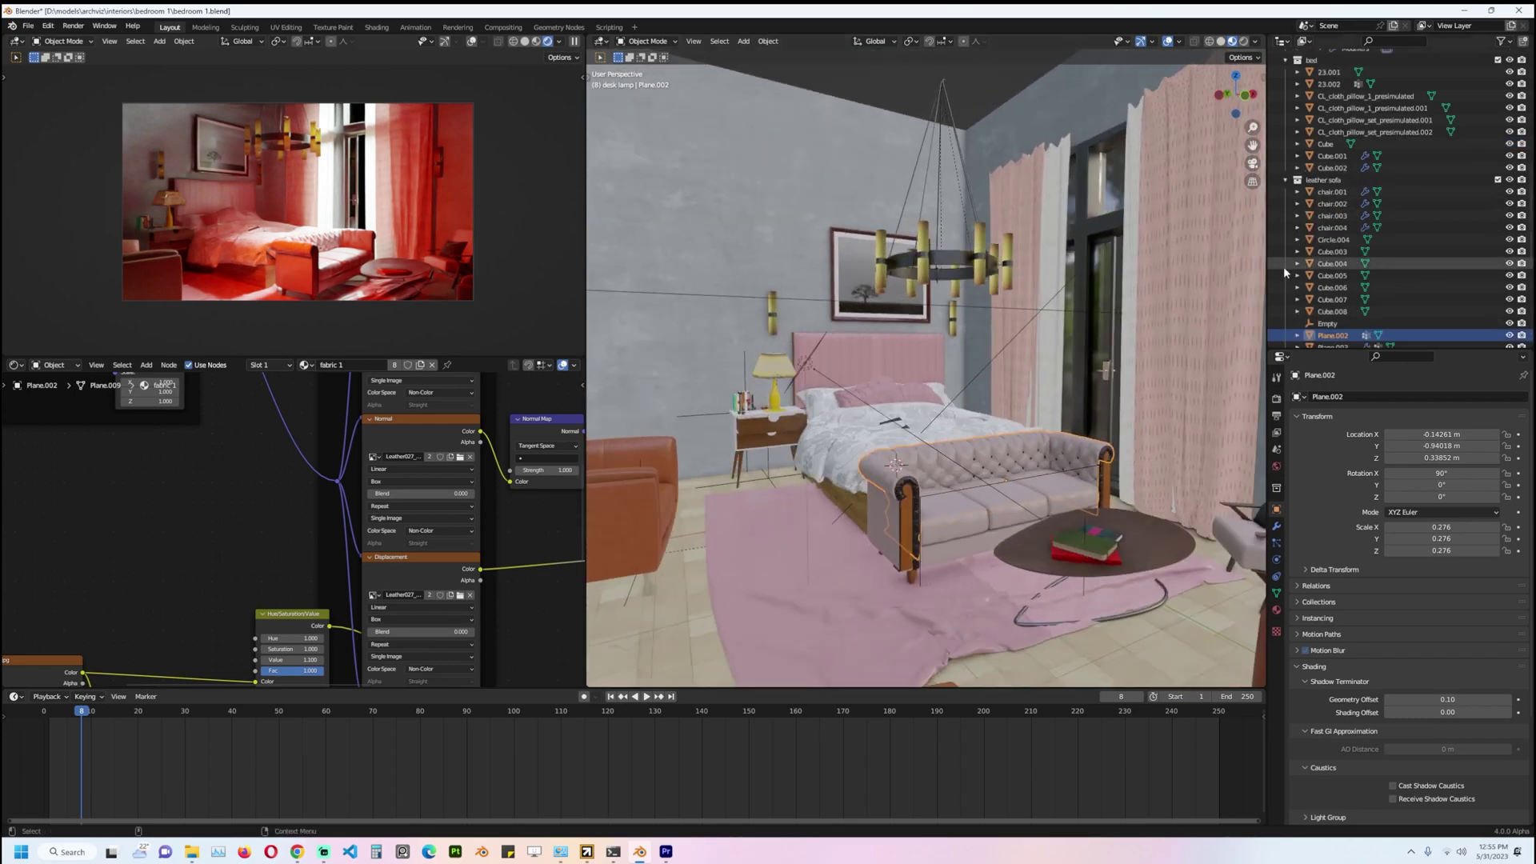
pyautogui.click(1333, 203)
pyautogui.keyDown('shift'); pyautogui.click(1333, 276); pyautogui.keyUp('shift')
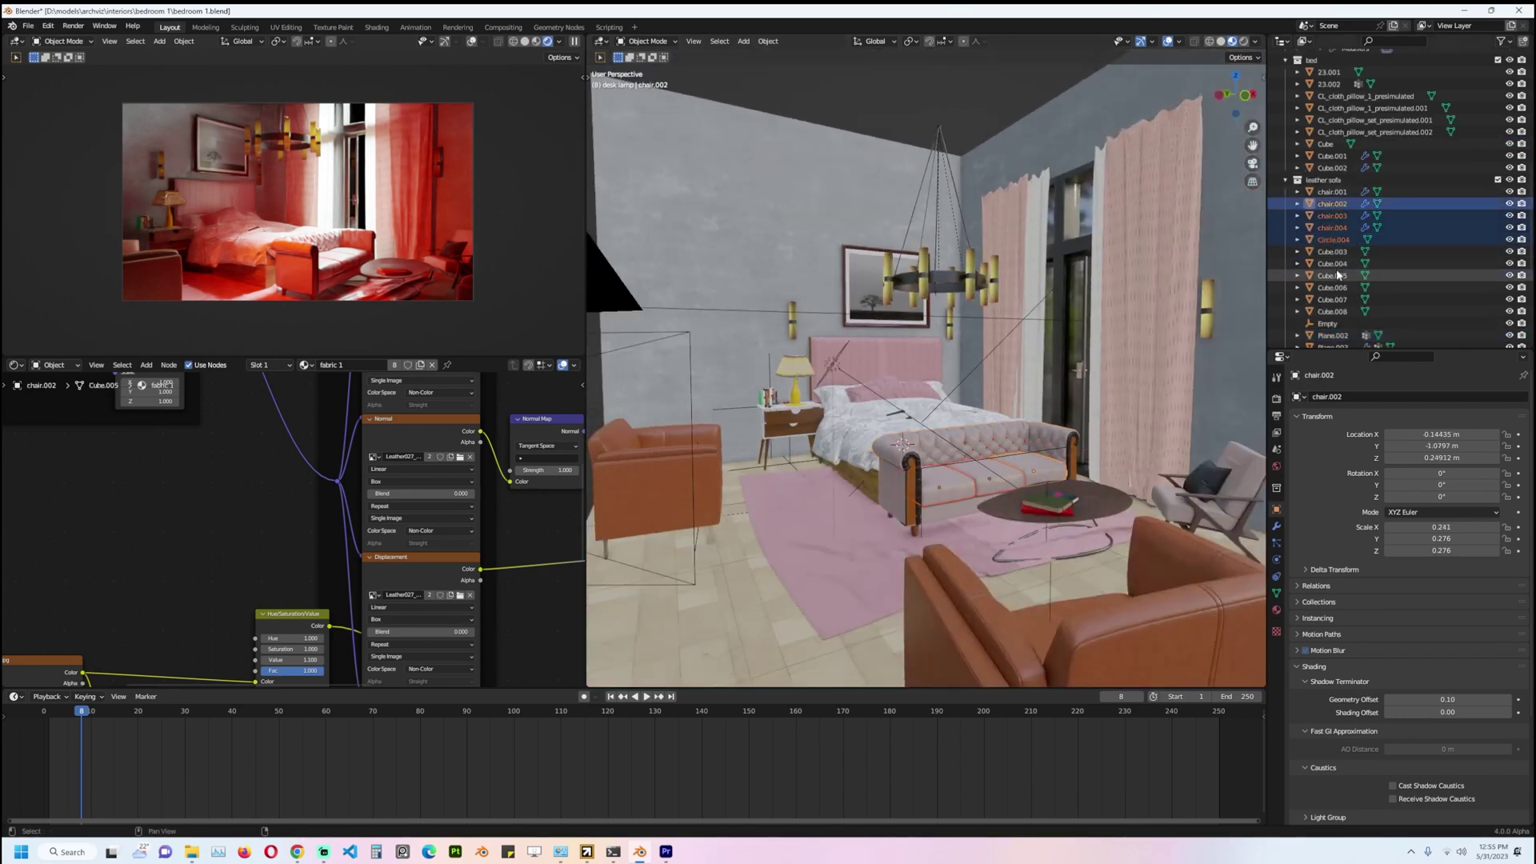
pyautogui.scroll(3, 948, 491)
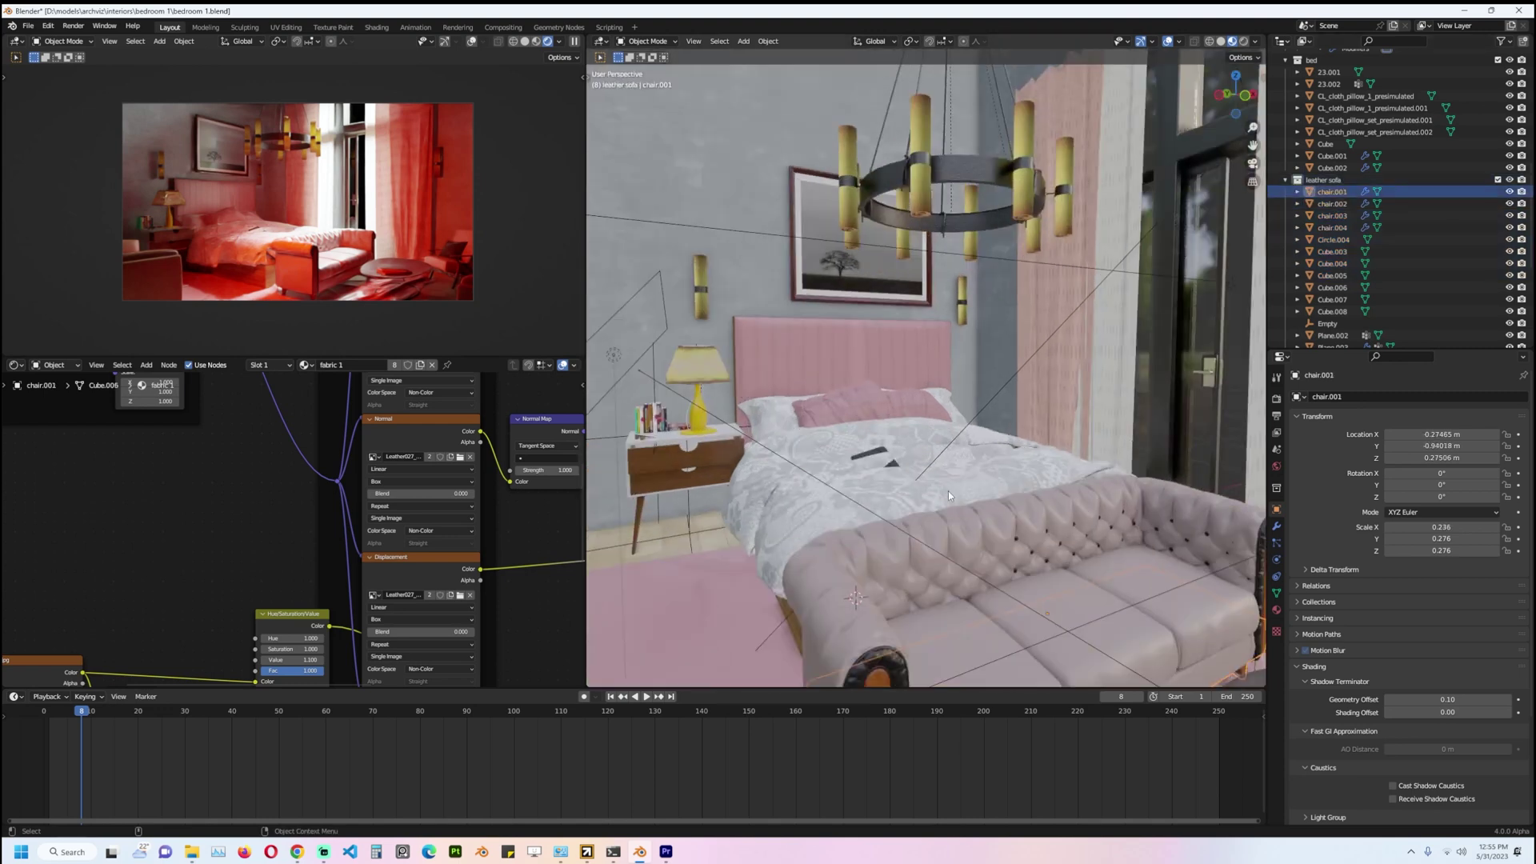
pyautogui.click(945, 528)
pyautogui.scroll(-4, 1350, 300)
pyautogui.scroll(-5, 1408, 496)
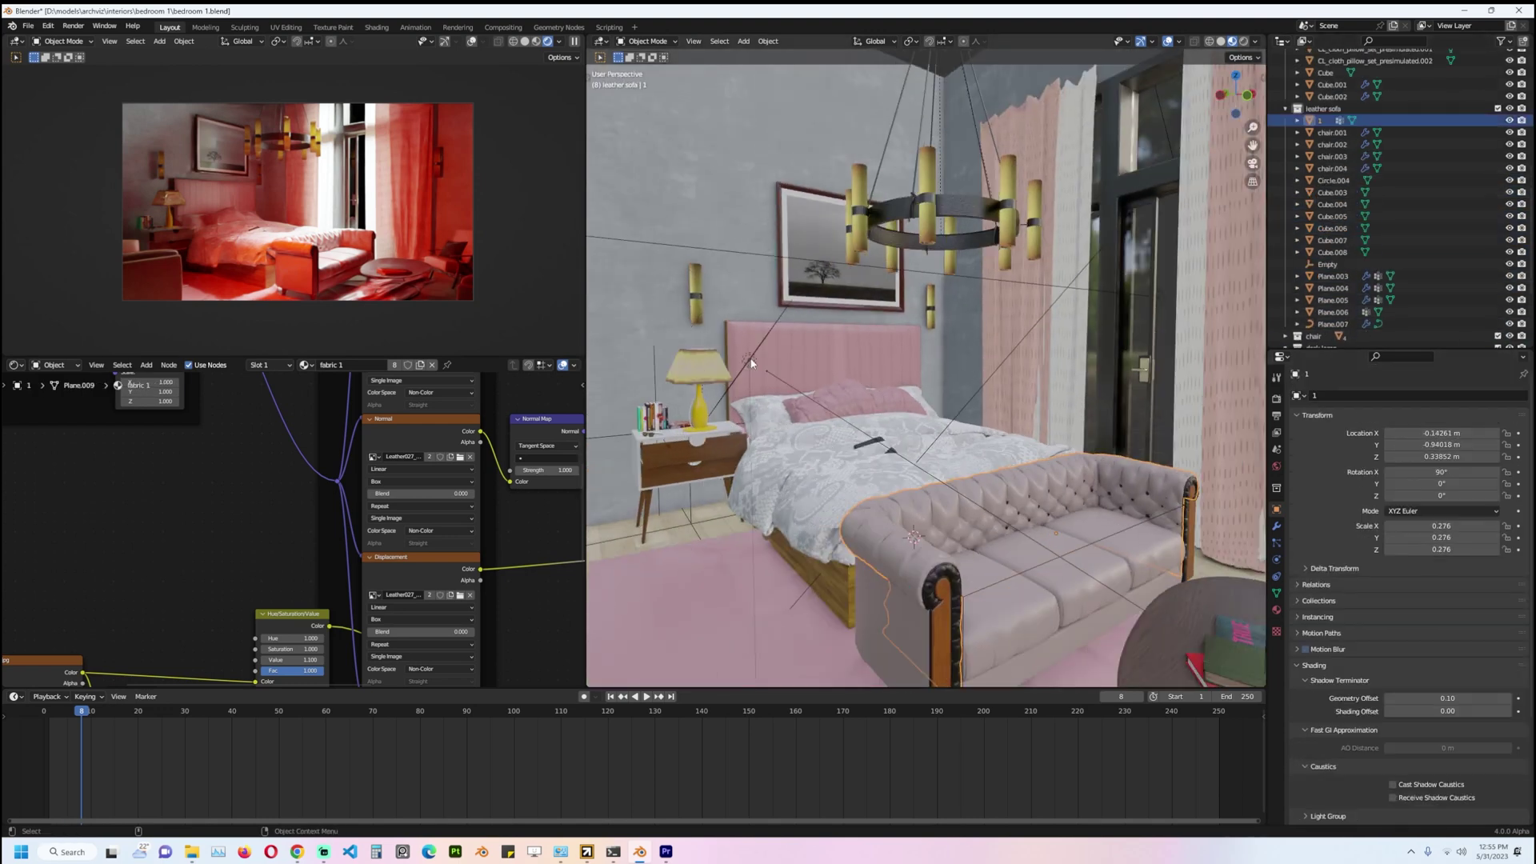
# Select the area light and add object 1 to its light linking collection.
pyautogui.click(751, 360)
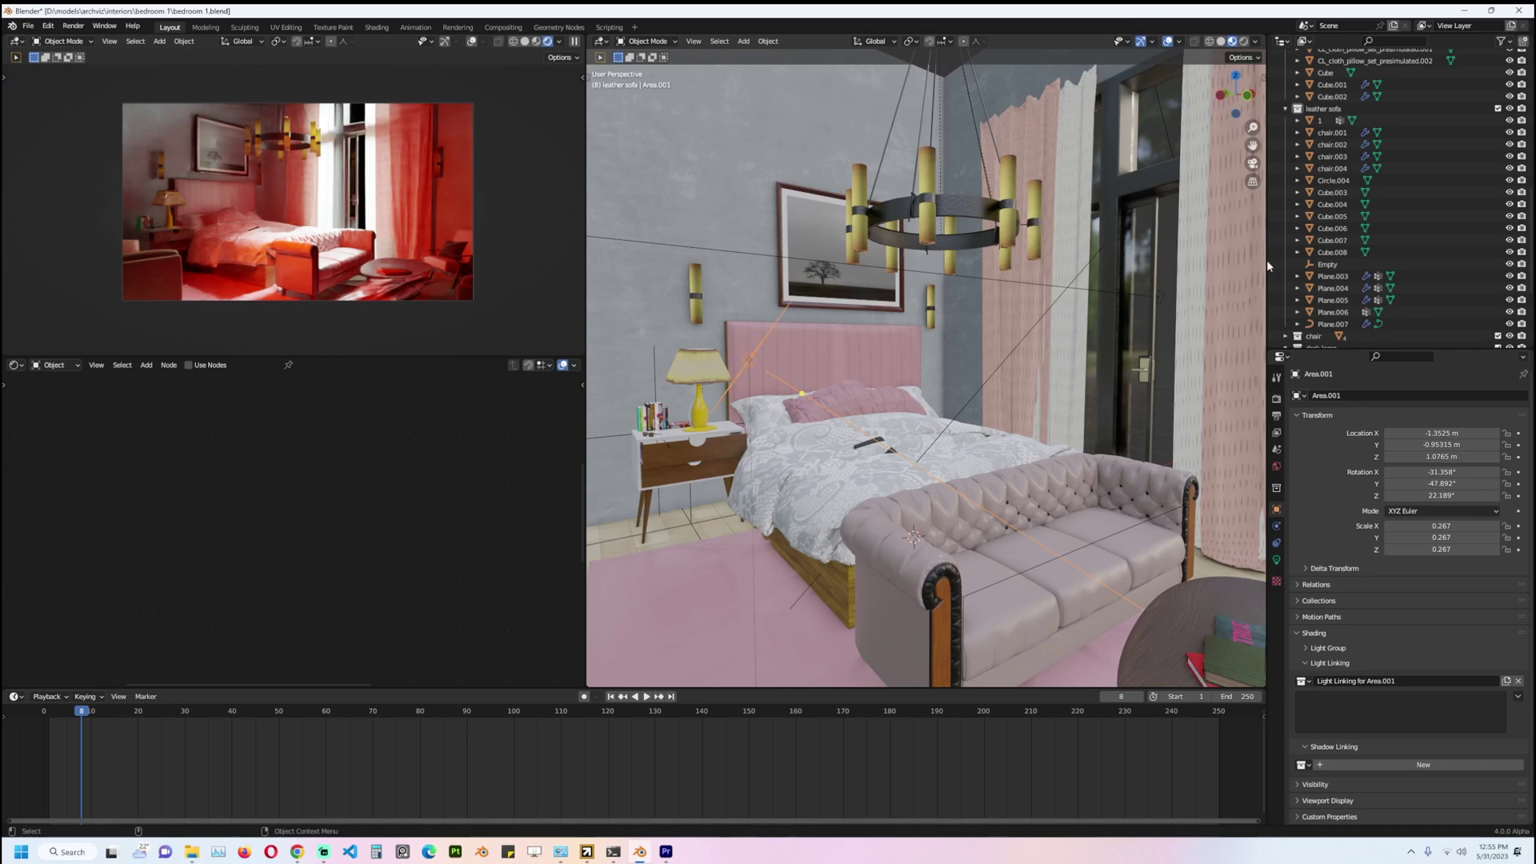
pyautogui.moveTo(1312, 120); pyautogui.dragTo(1402, 723)
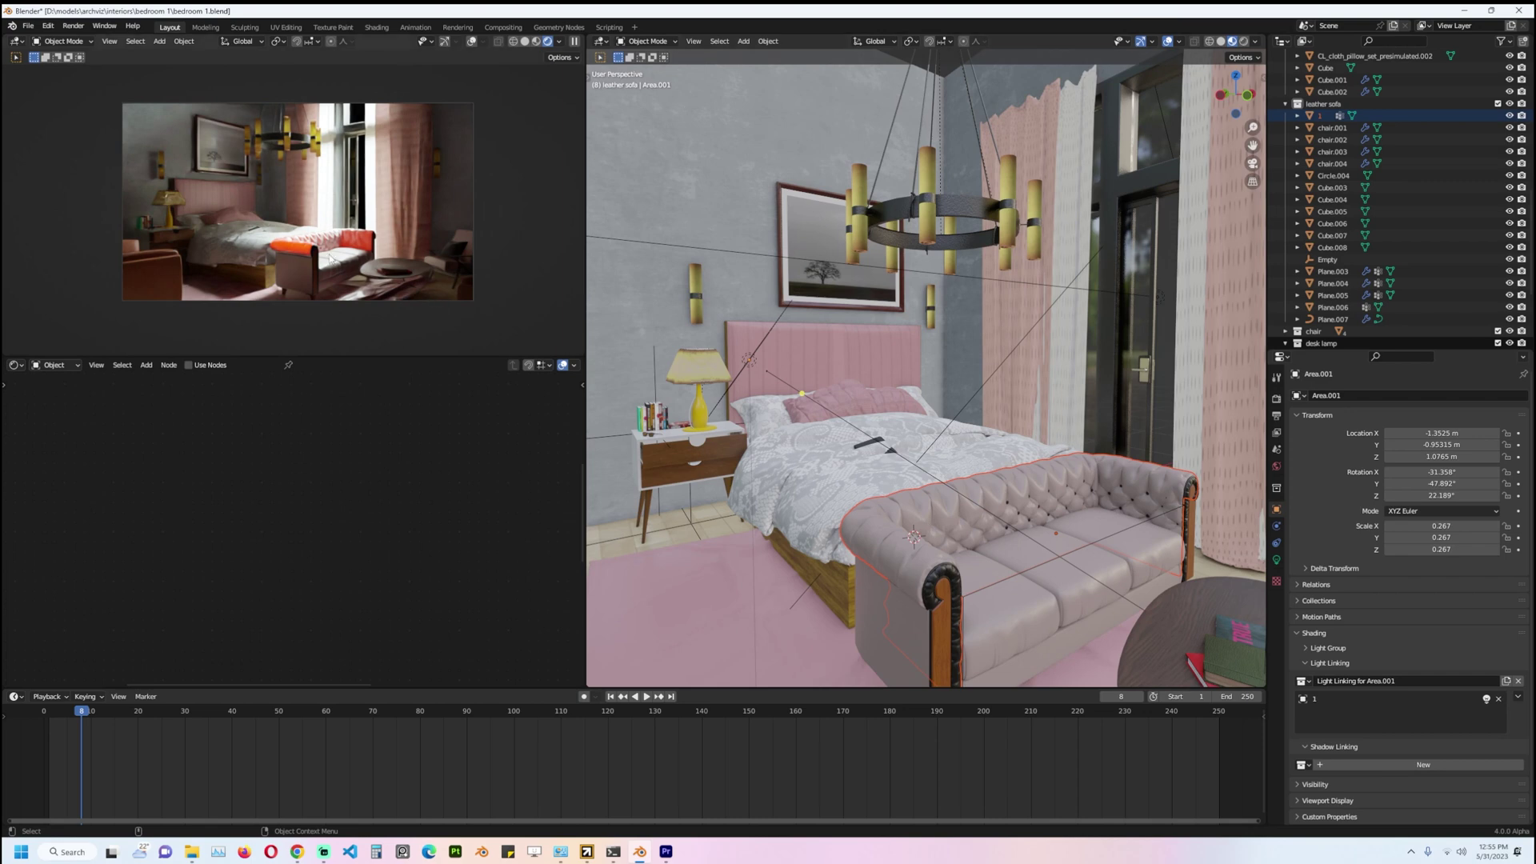
# Change the area light's colour to blue.
pyautogui.click(899, 413)
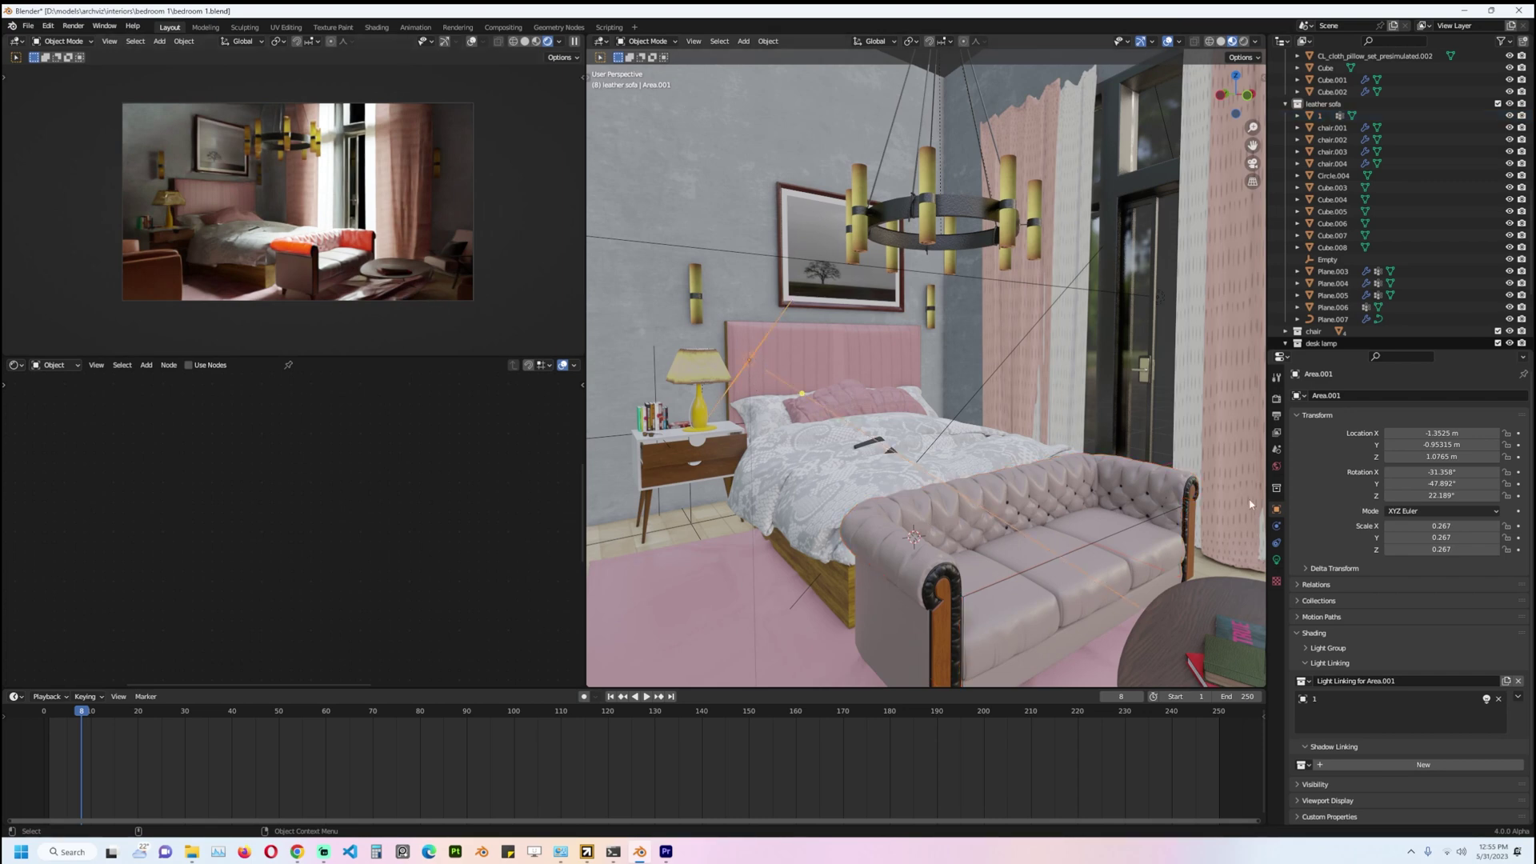
pyautogui.click(1276, 542)
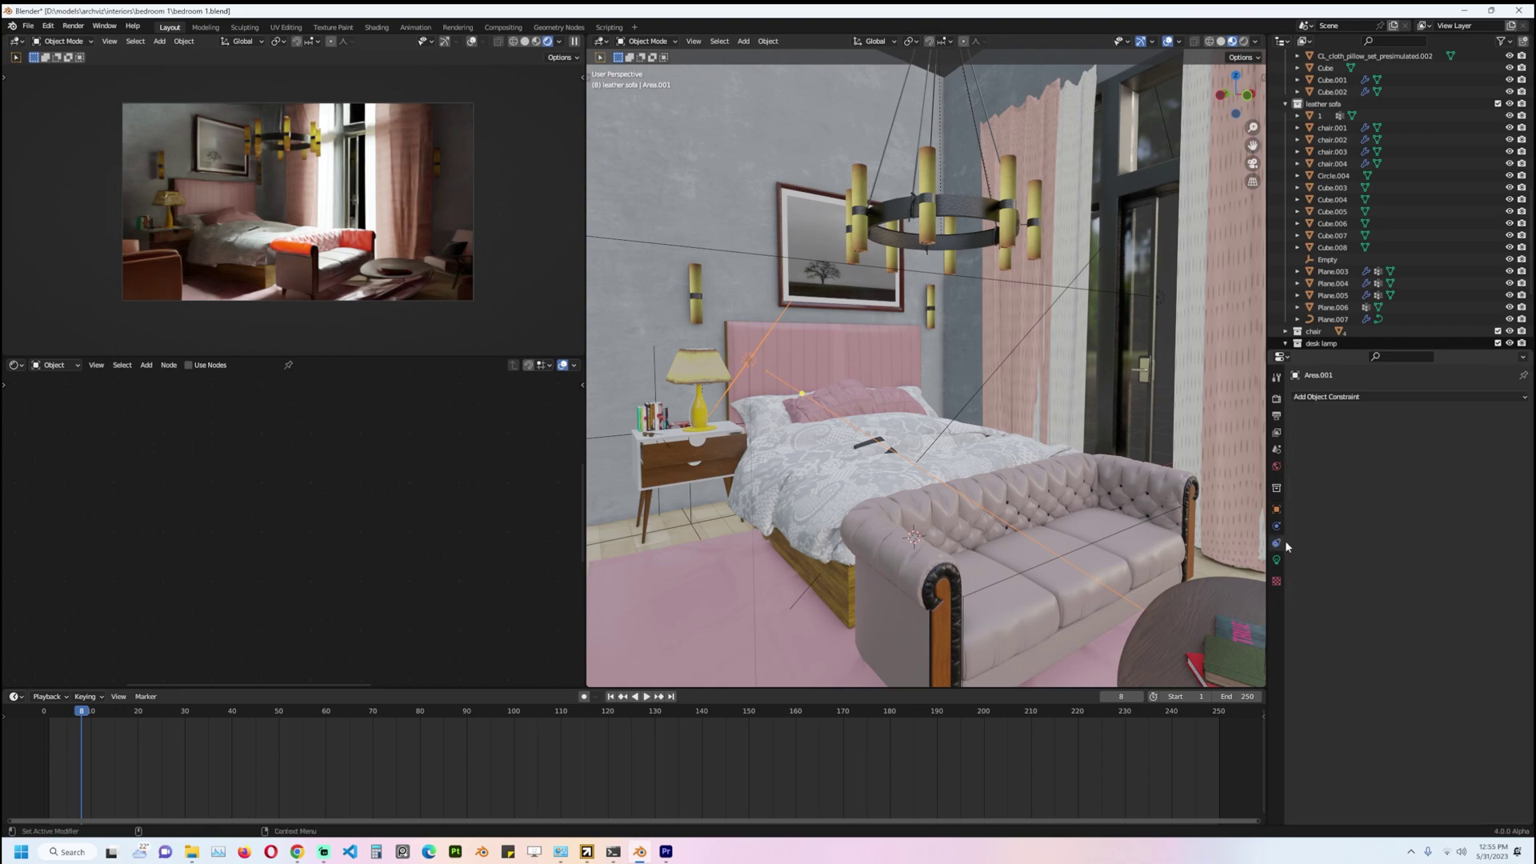
pyautogui.click(1275, 560)
pyautogui.click(1444, 465)
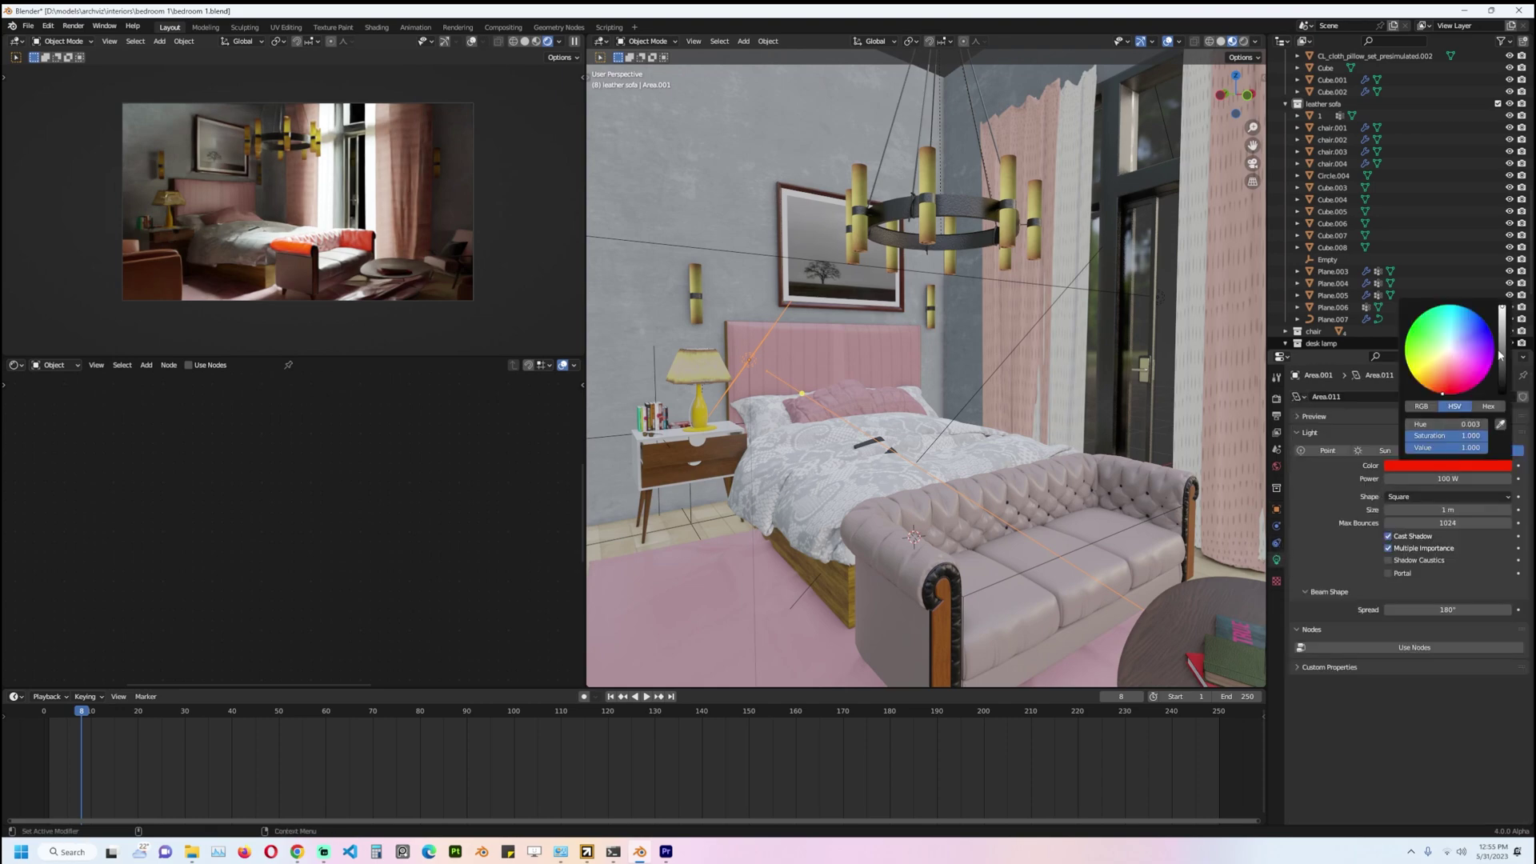
pyautogui.moveTo(1489, 352); pyautogui.dragTo(1479, 316)
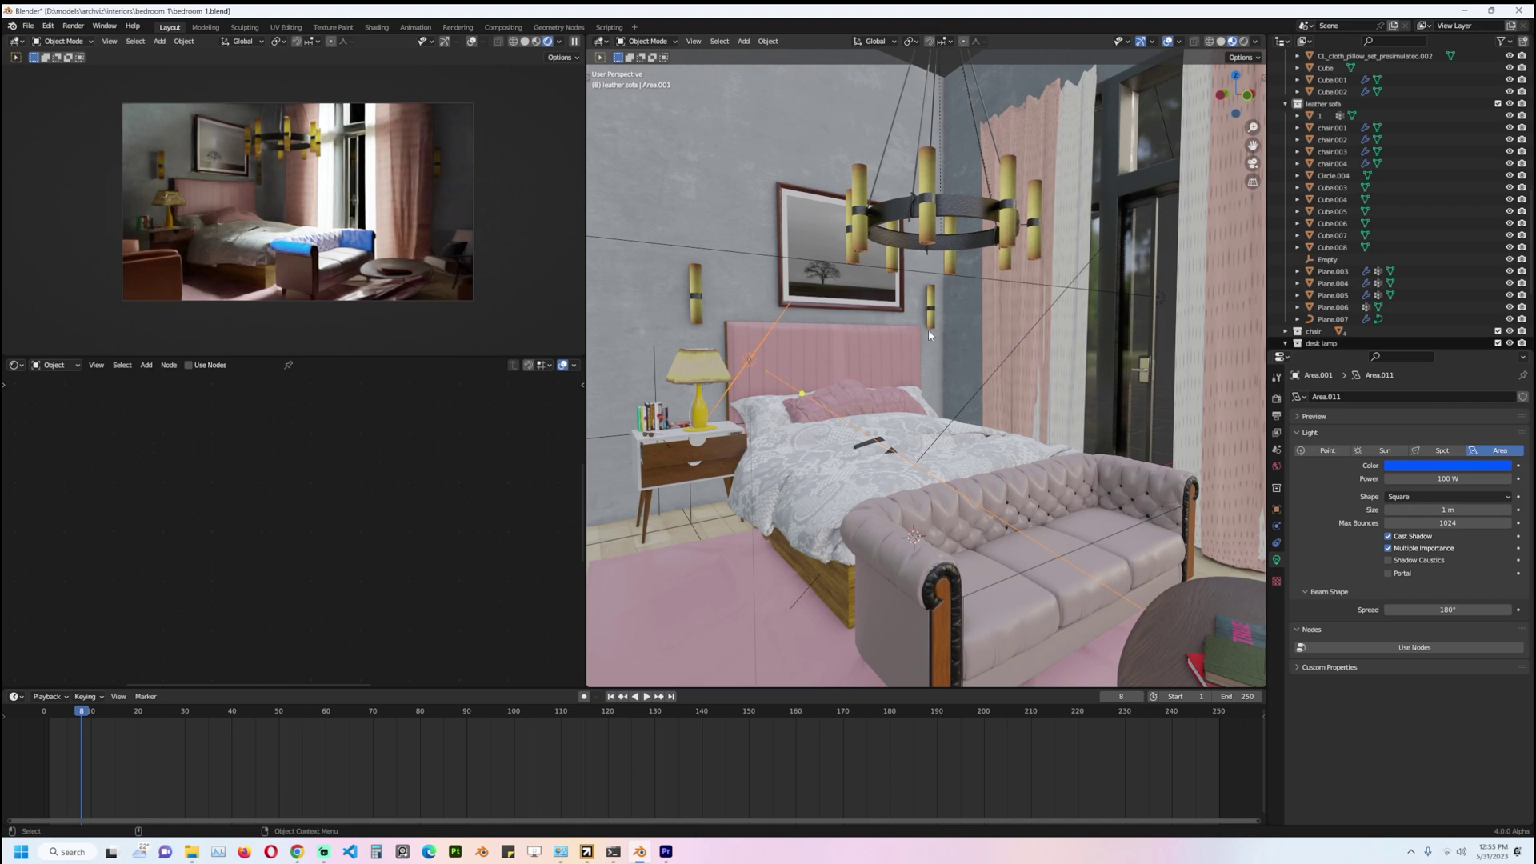
# Replace object 1 with the whole leather sofa collection in the area light's light linking list.
pyautogui.click(1323, 104)
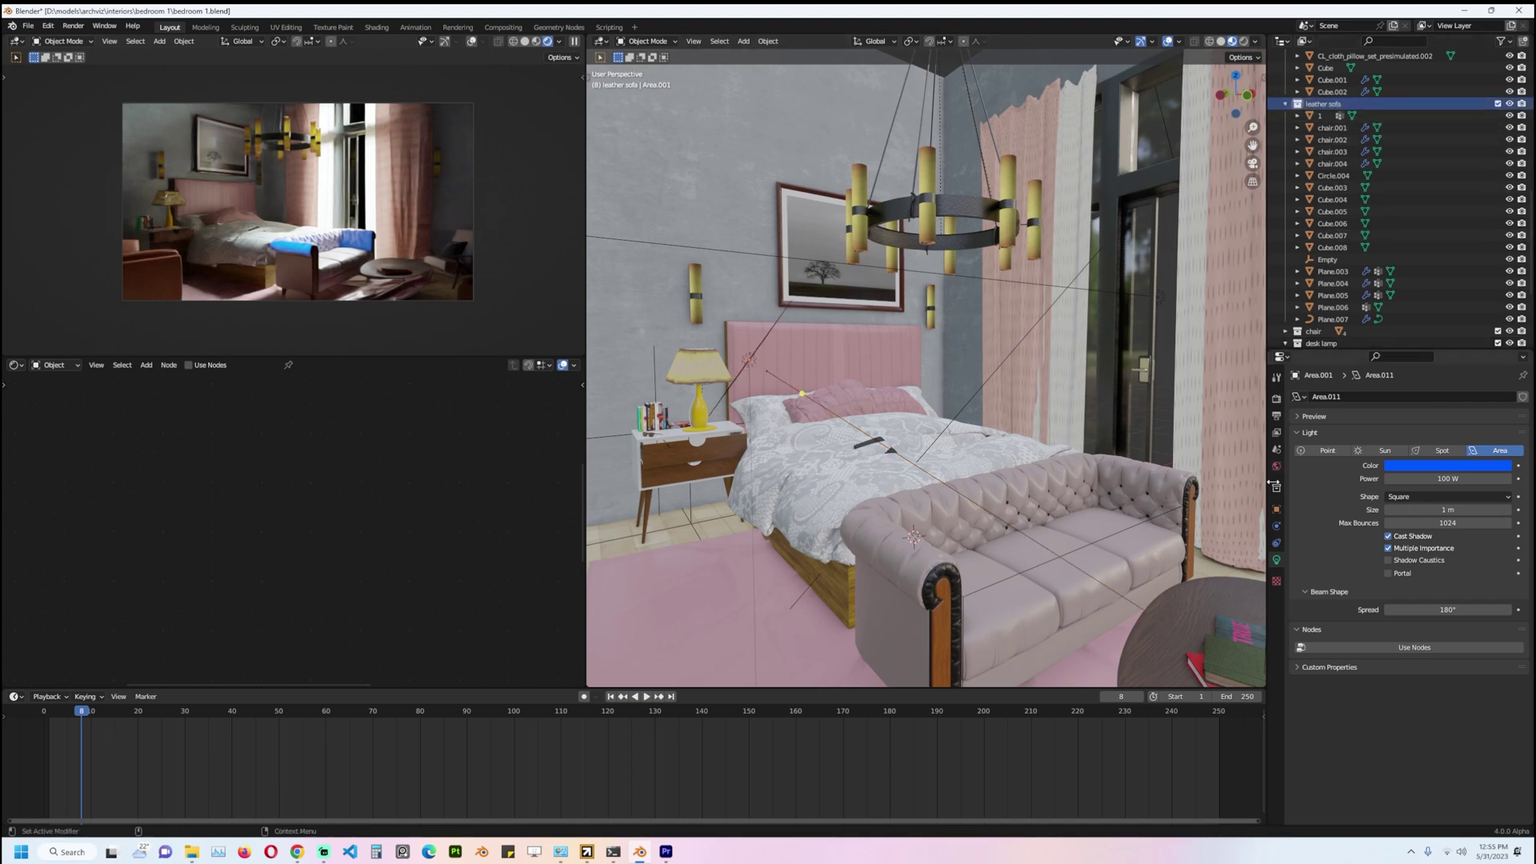
pyautogui.click(756, 350)
pyautogui.click(756, 352)
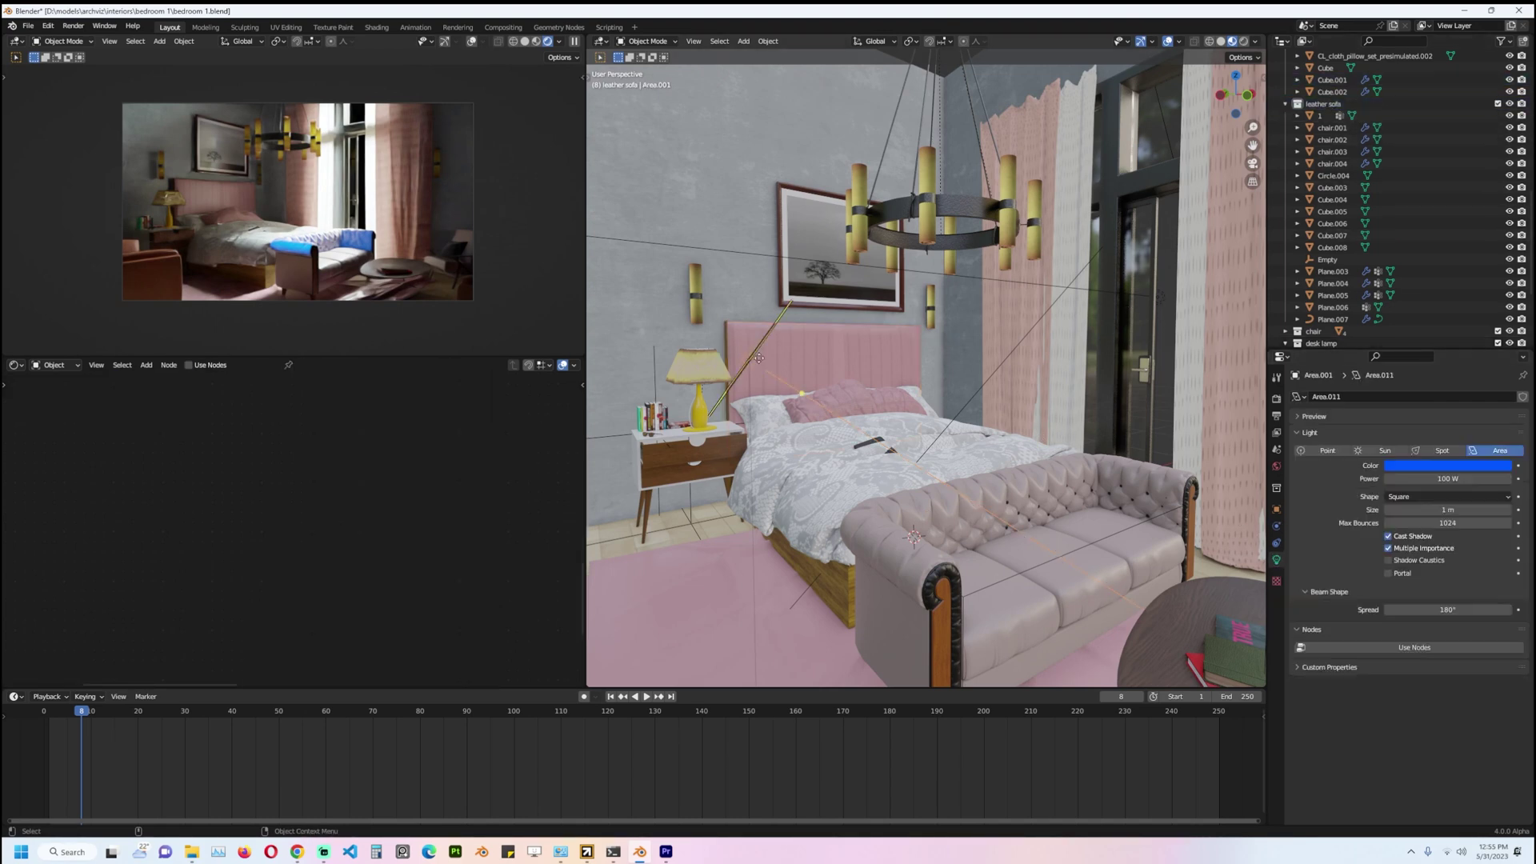
pyautogui.click(1277, 509)
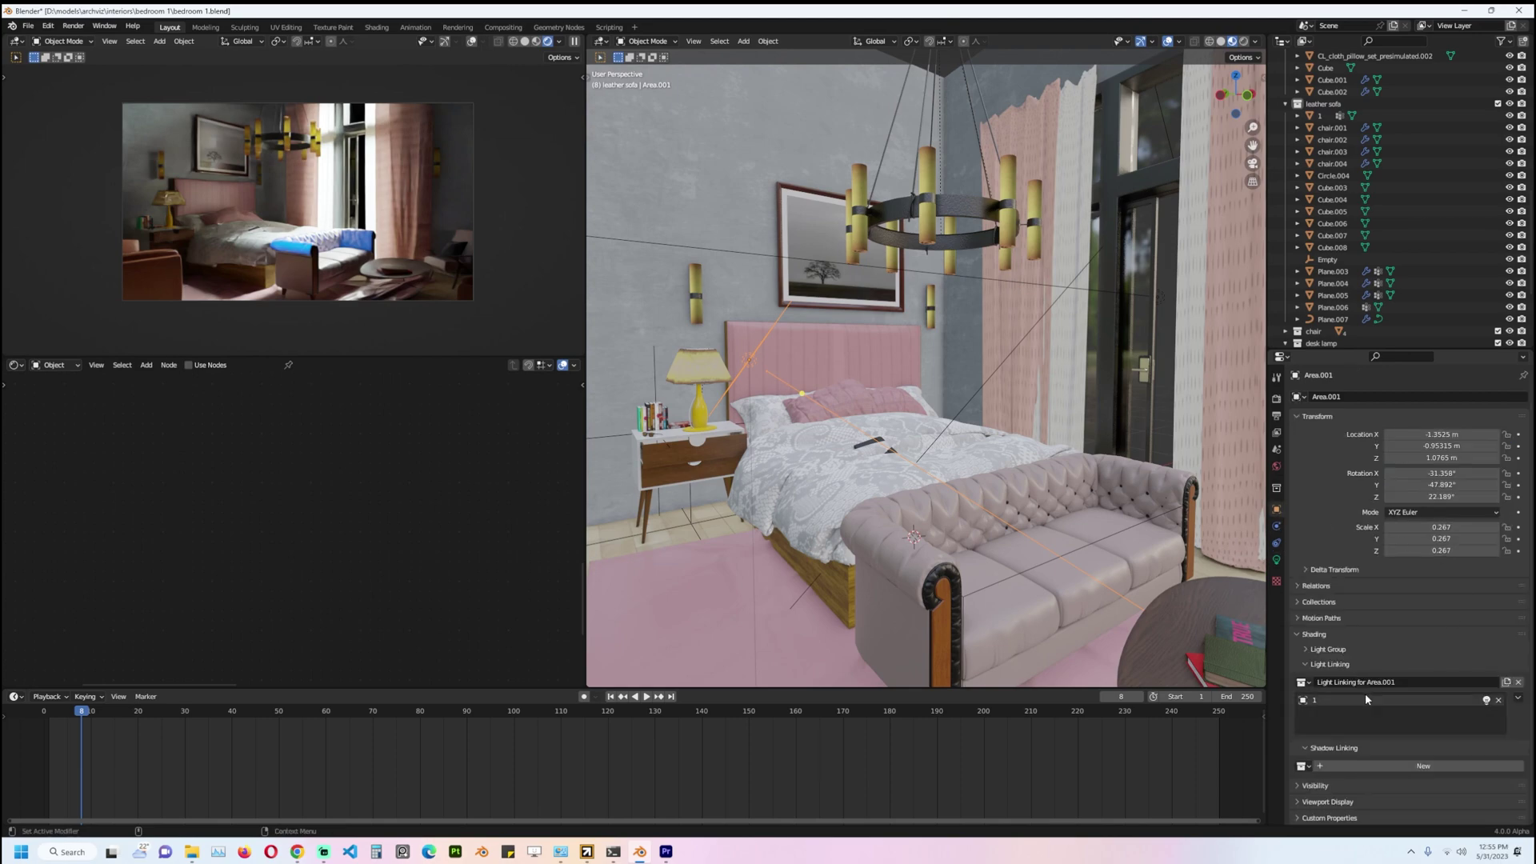
pyautogui.click(1499, 700)
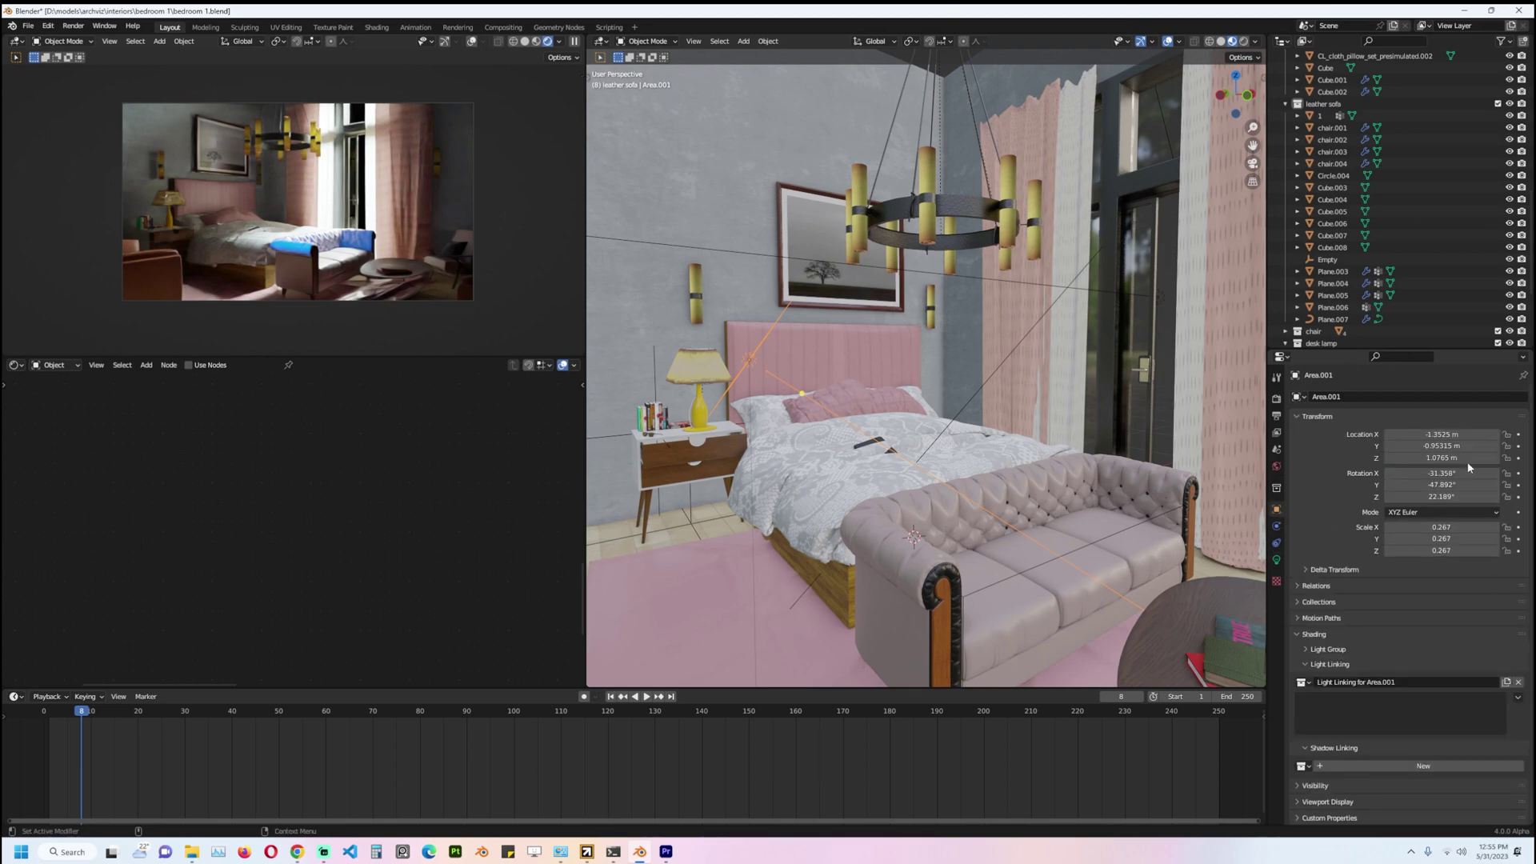
pyautogui.moveTo(1346, 111); pyautogui.dragTo(1370, 719)
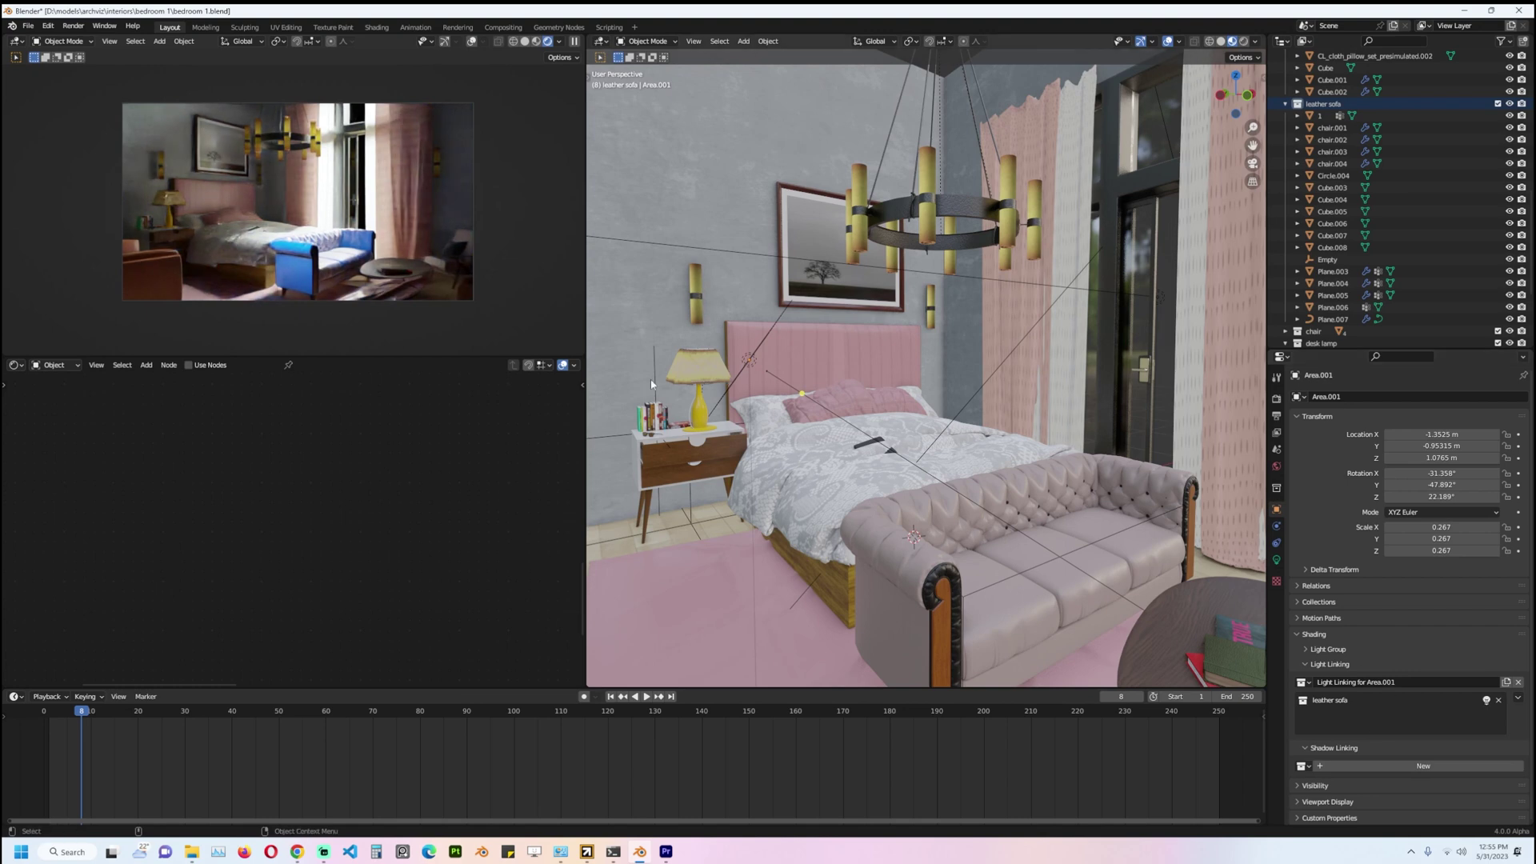
# Duplicate the blue area light, move the copy to the curtain side of the sofa and rotate it towards the sofa.
pyautogui.moveTo(858, 486); pyautogui.dragTo(854, 446, button='middle')
pyautogui.scroll(-3, 854, 446)
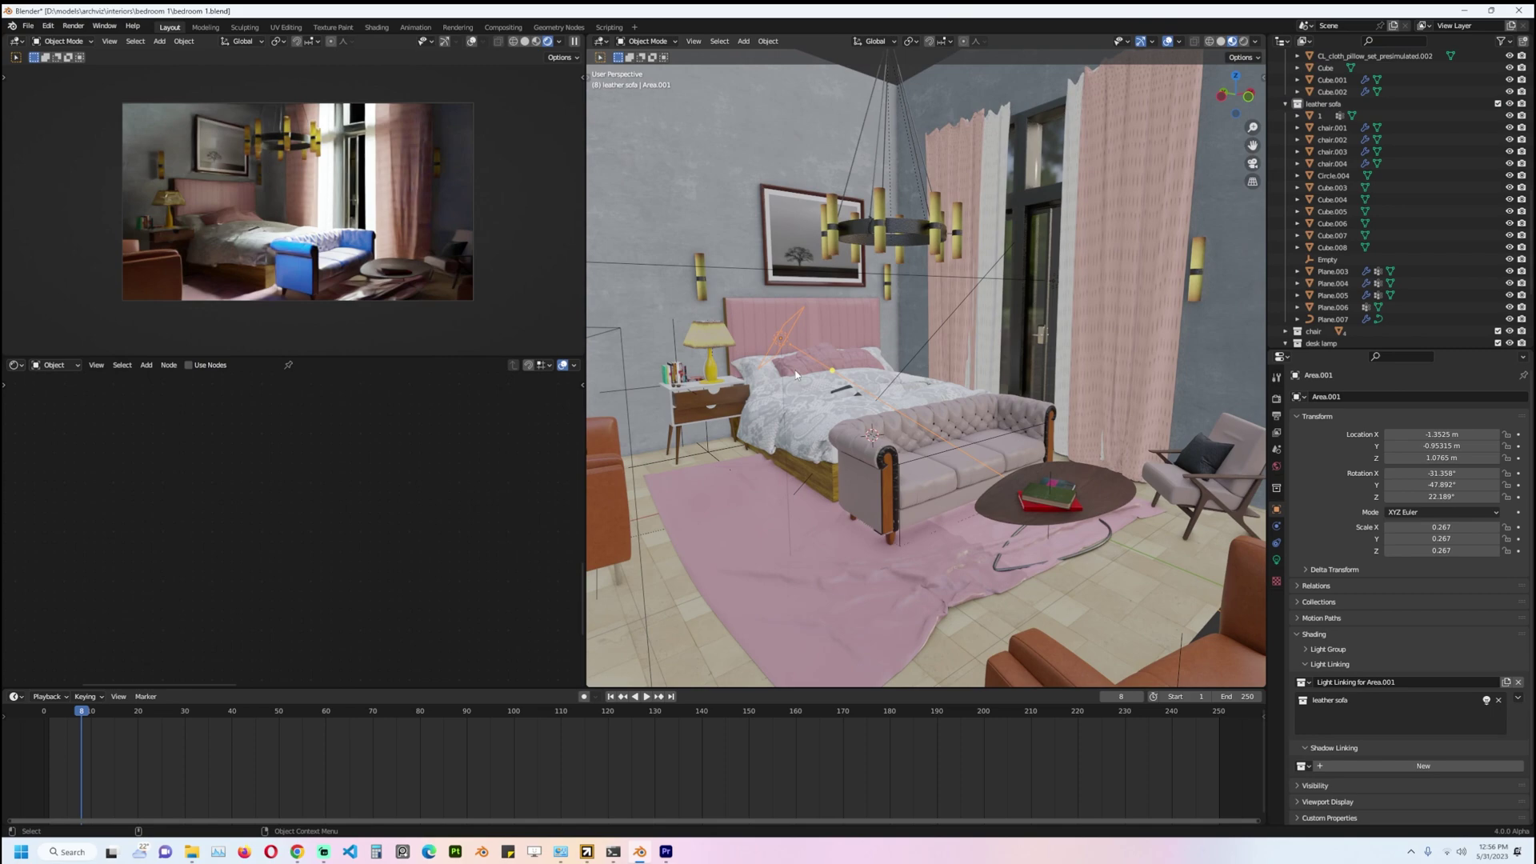
pyautogui.hotkey('shift', 'd')
pyautogui.click(1059, 438)
pyautogui.press('r')
pyautogui.click(919, 408)
pyautogui.press('g')
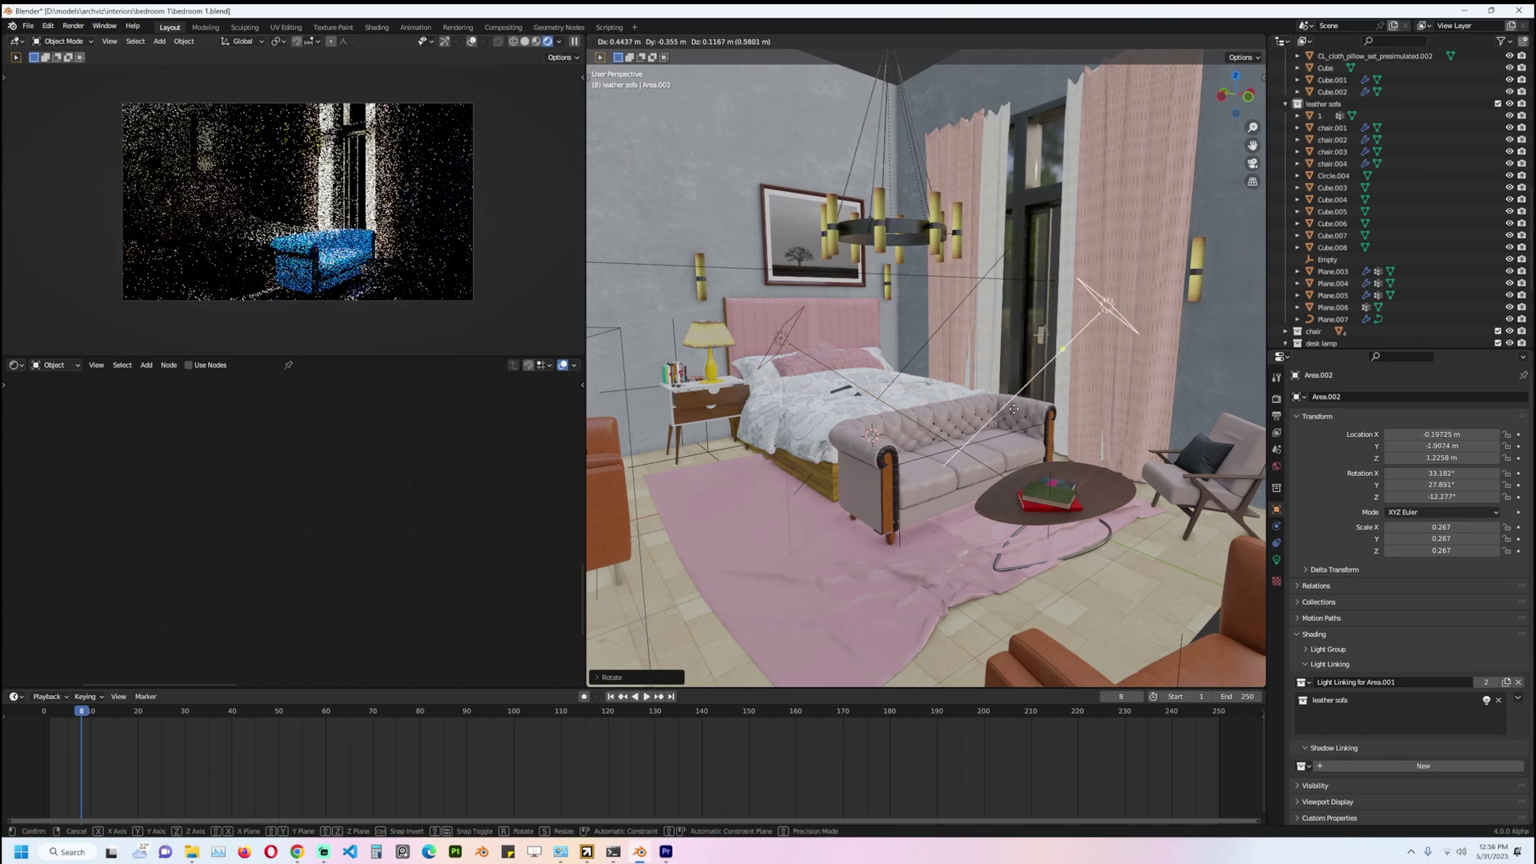
pyautogui.click(1041, 384)
# Set the duplicated light's colour to magenta and its beam spread to 60°.
pyautogui.click(1276, 559)
pyautogui.click(1454, 465)
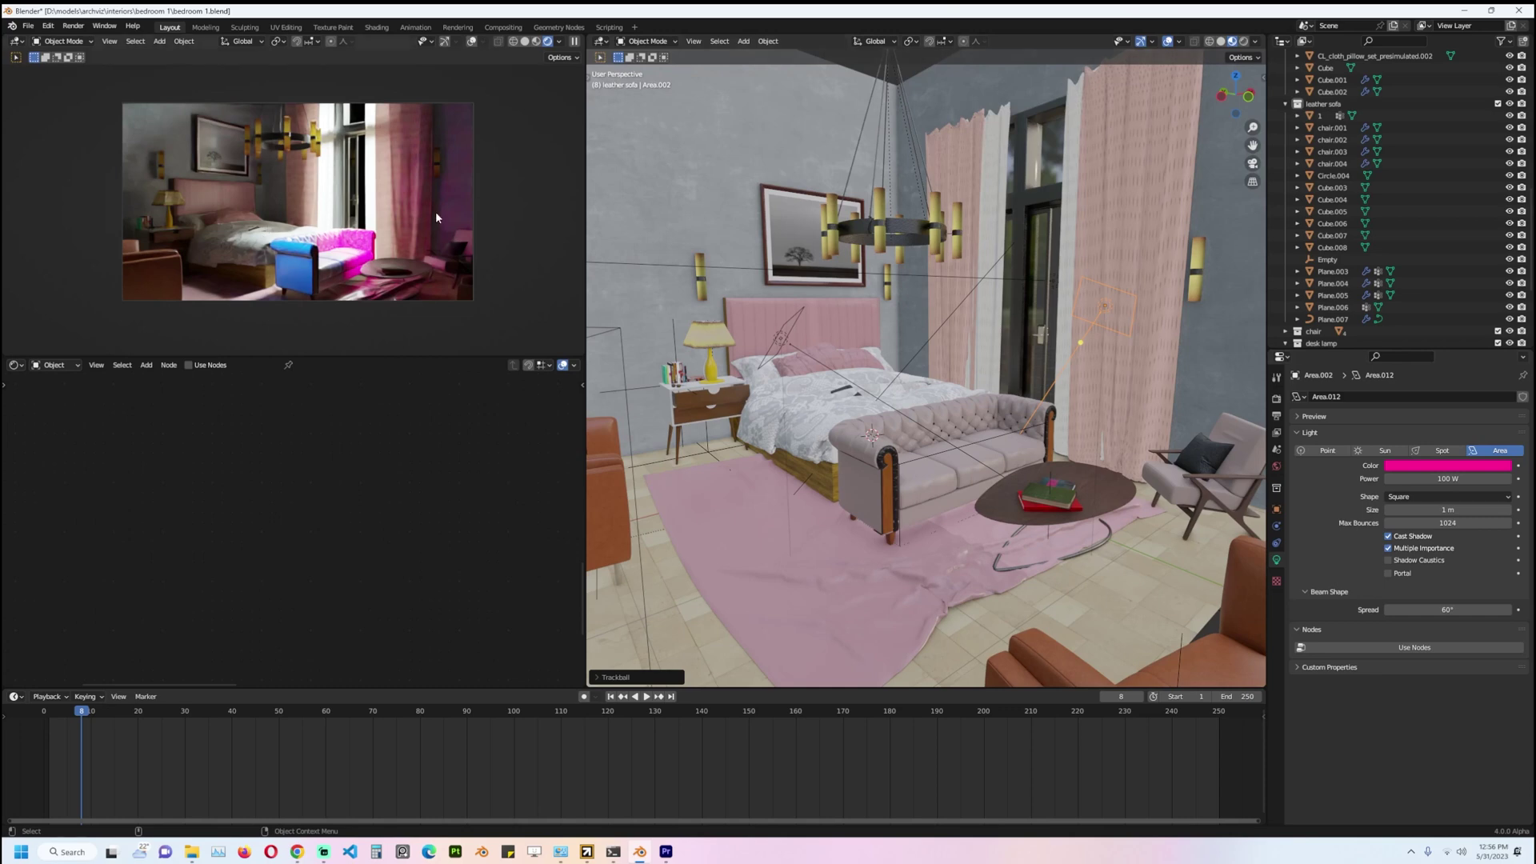
# Remove the leather sofa collection from the duplicated light's light linking, and undo the removal.
pyautogui.click(1277, 509)
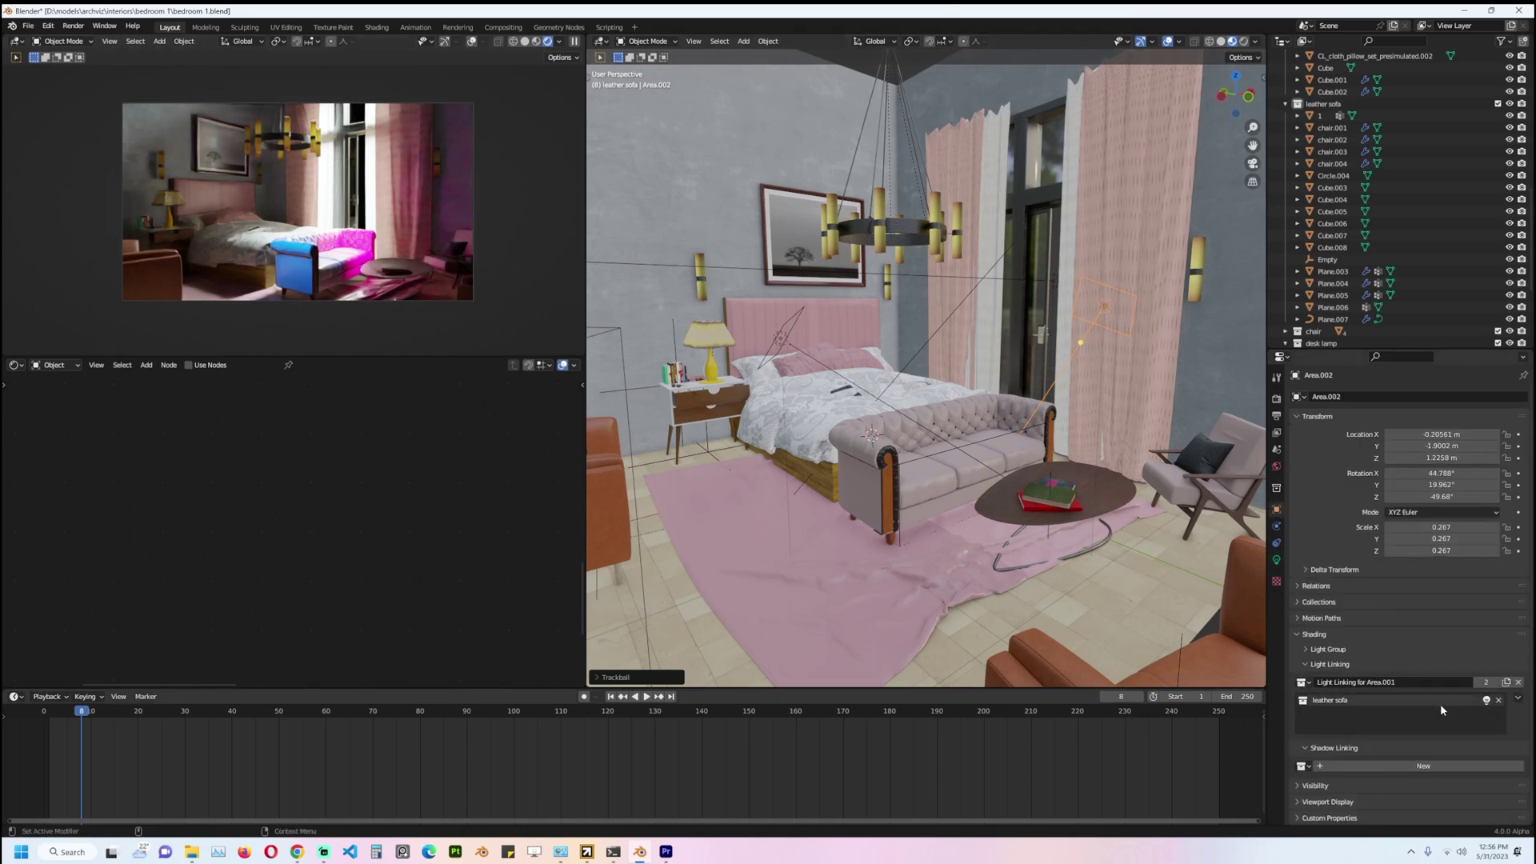
pyautogui.click(1499, 700)
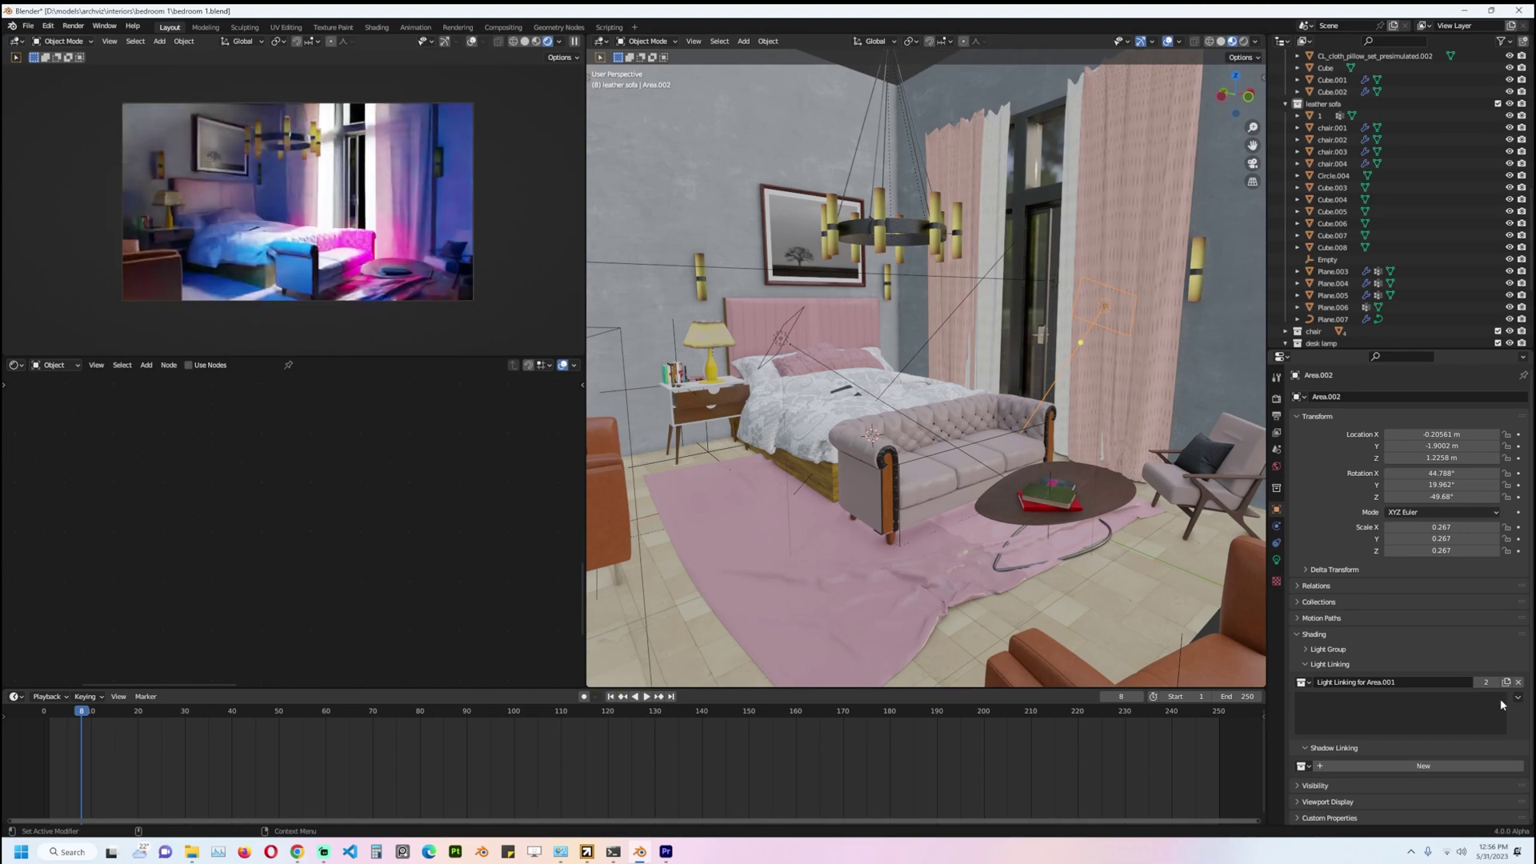
pyautogui.hotkey('ctrl', 'z')
# Delete the duplicated magenta light and select the original blue area light beside the bed.
pyautogui.press('x')
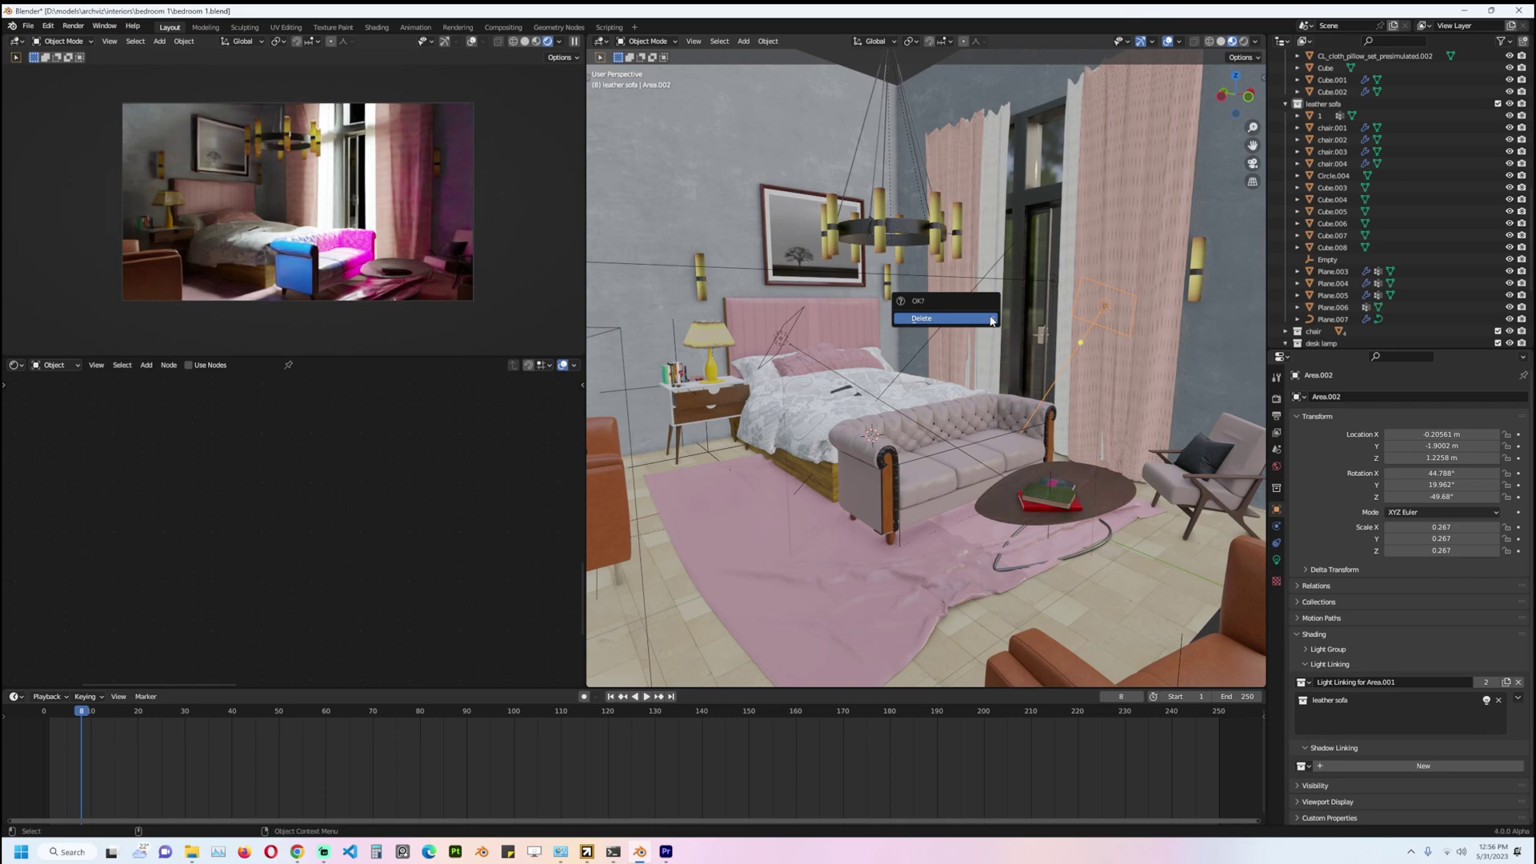
pyautogui.click(992, 320)
pyautogui.click(782, 343)
pyautogui.click(783, 342)
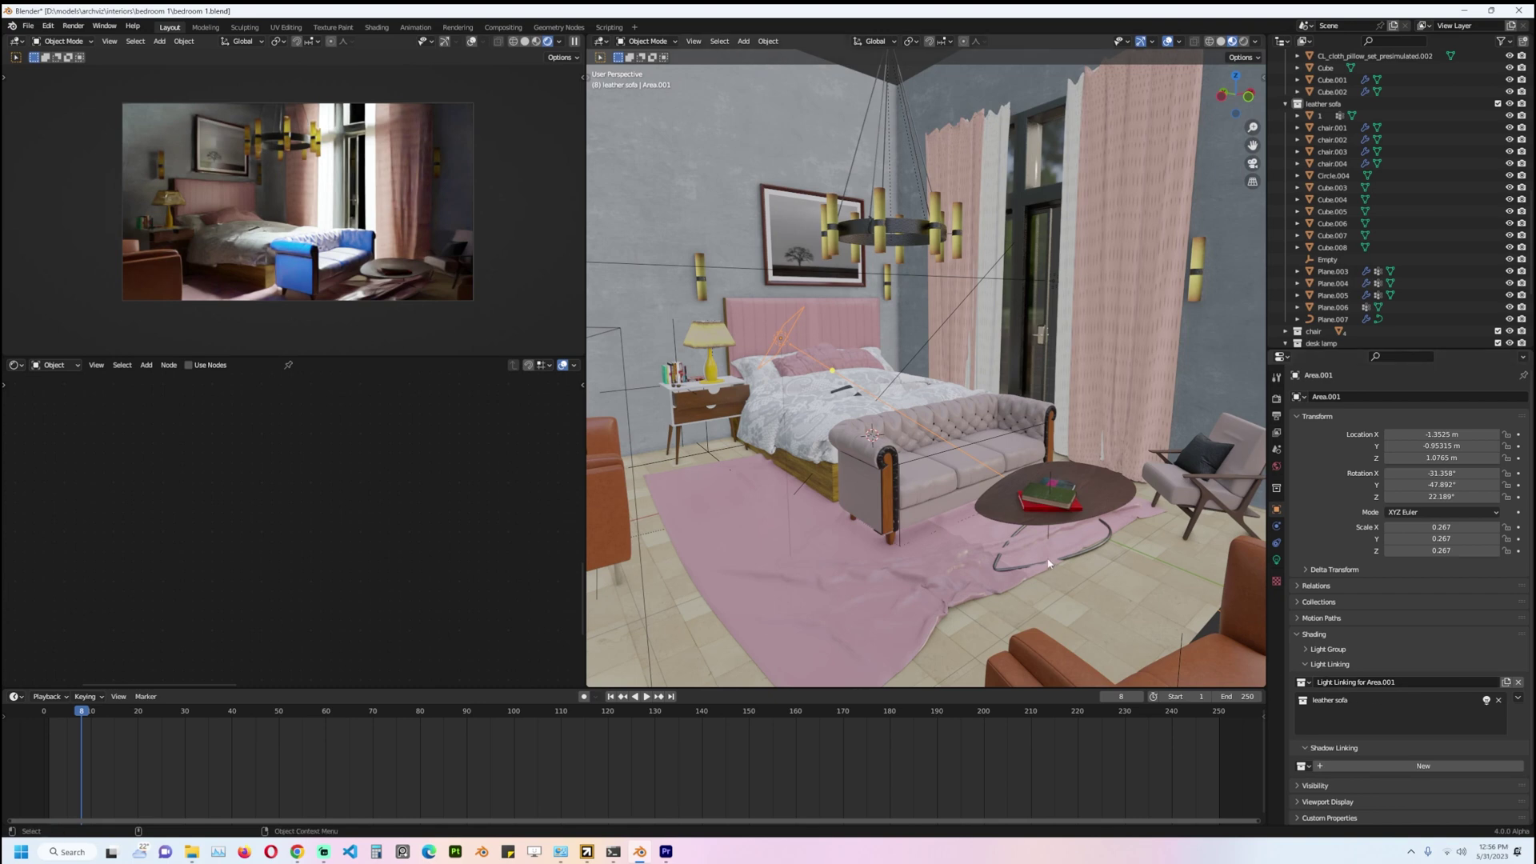
pyautogui.scroll(2, 1058, 550)
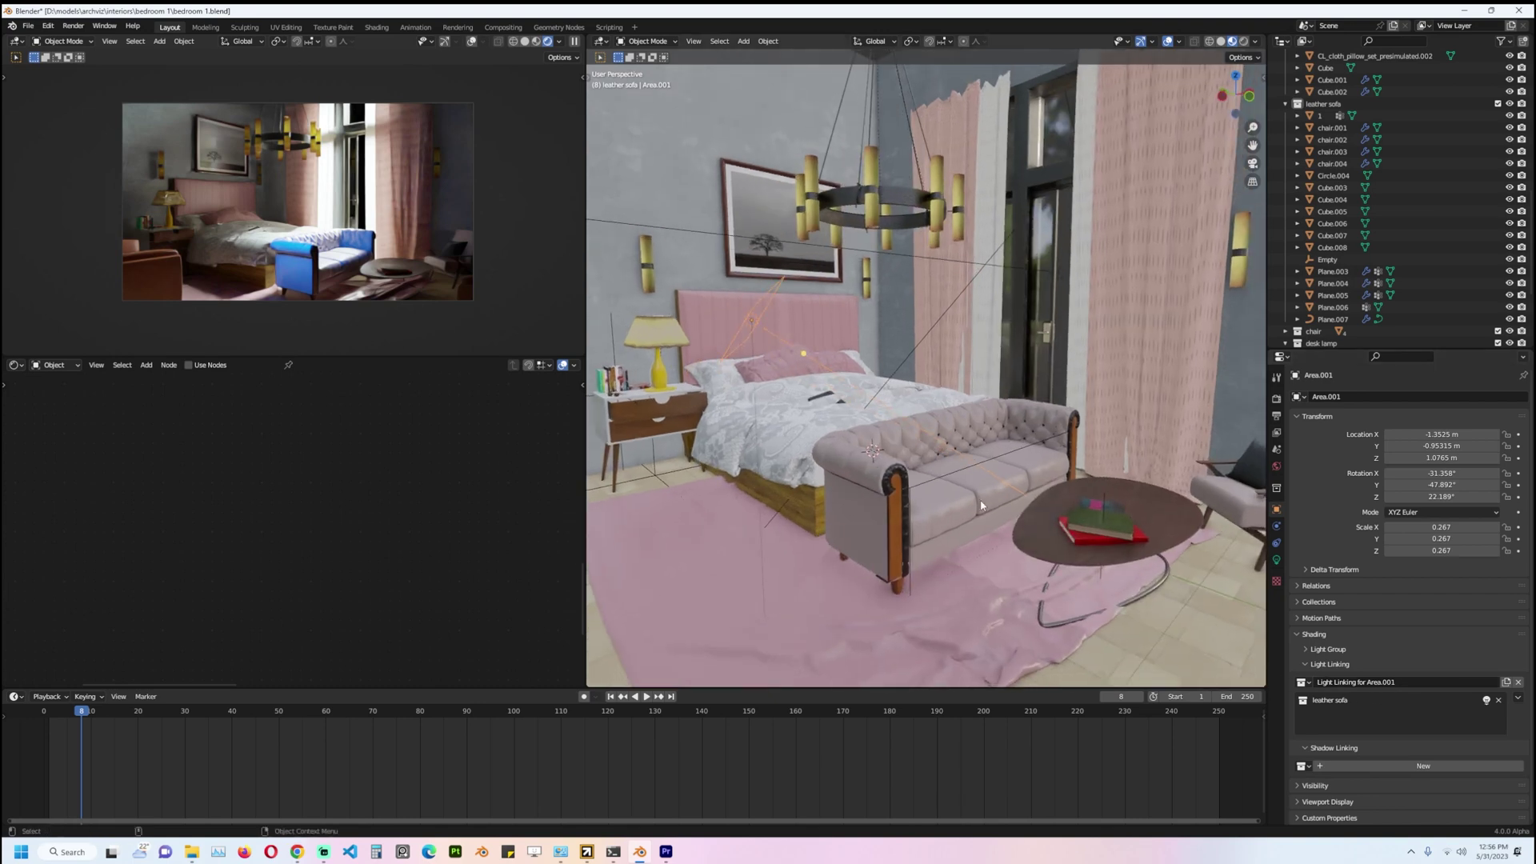
# Exclude the leather sofa collection from the blue area light's light linking and hide the other area lights in the scene.
pyautogui.click(1484, 702)
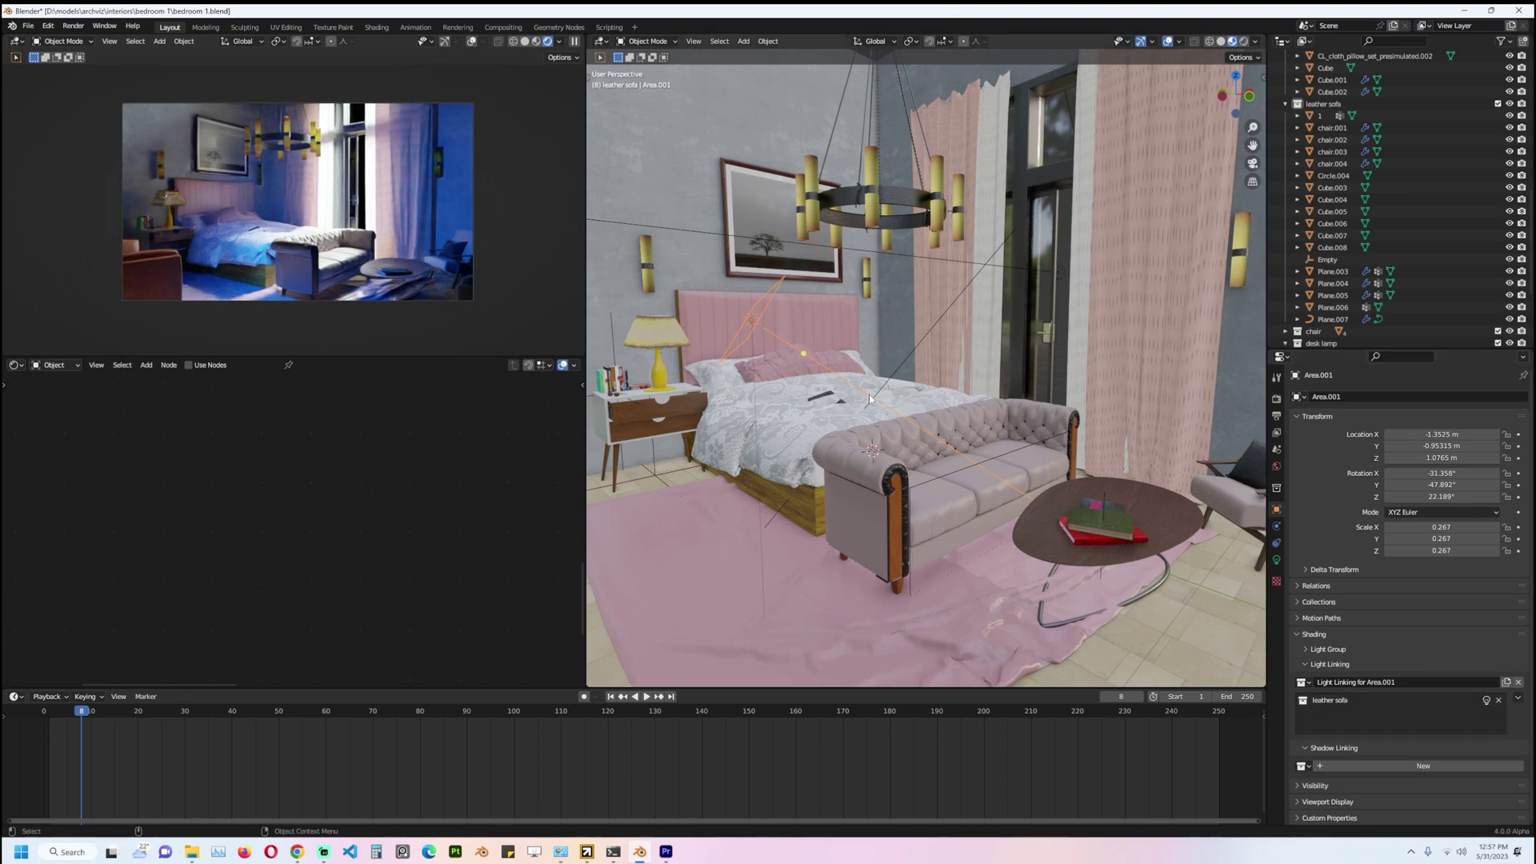
pyautogui.scroll(-4, 1019, 365)
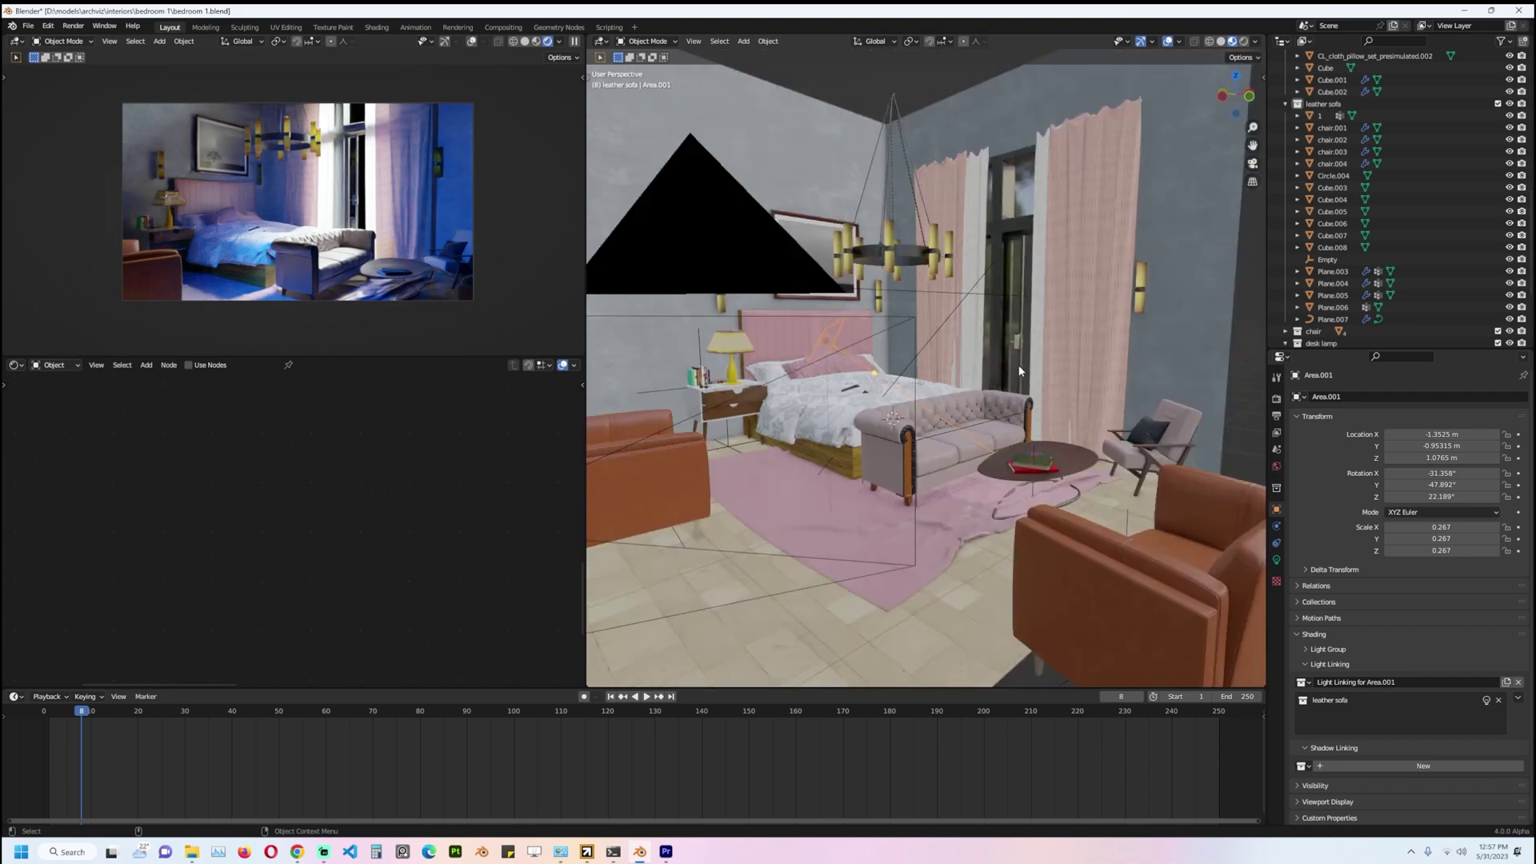
pyautogui.moveTo(1019, 365); pyautogui.dragTo(928, 352, button='middle')
pyautogui.scroll(-4, 1008, 320)
pyautogui.moveTo(1031, 320)
pyautogui.mouseDown(button='middle')
pyautogui.moveTo(987, 316)
pyautogui.moveTo(1015, 318)
pyautogui.mouseUp(button='middle')
pyautogui.click(1014, 327)
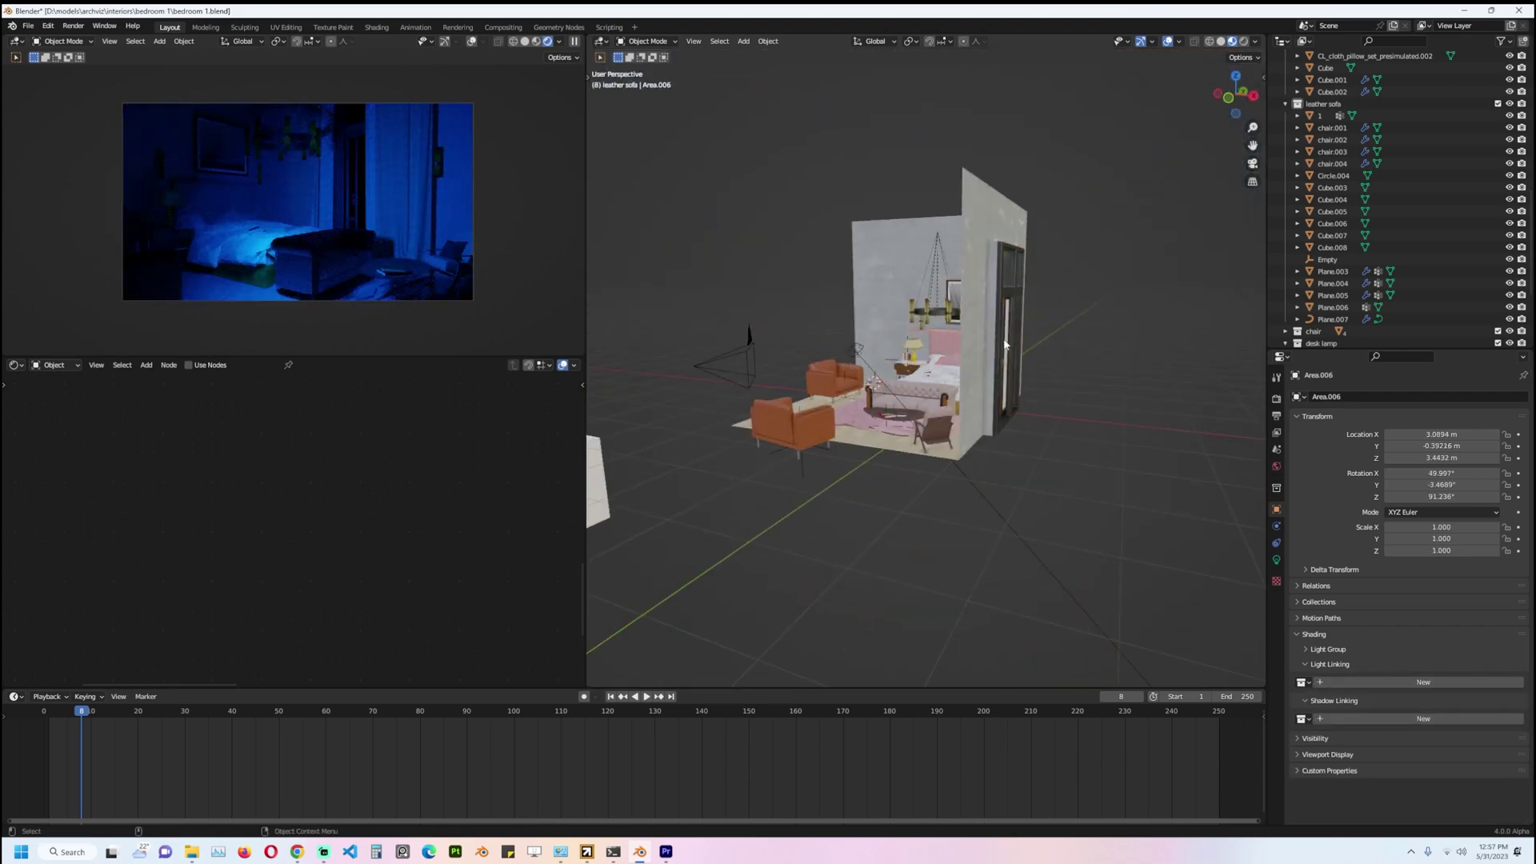
pyautogui.scroll(8, 991, 375)
pyautogui.scroll(3, 991, 375)
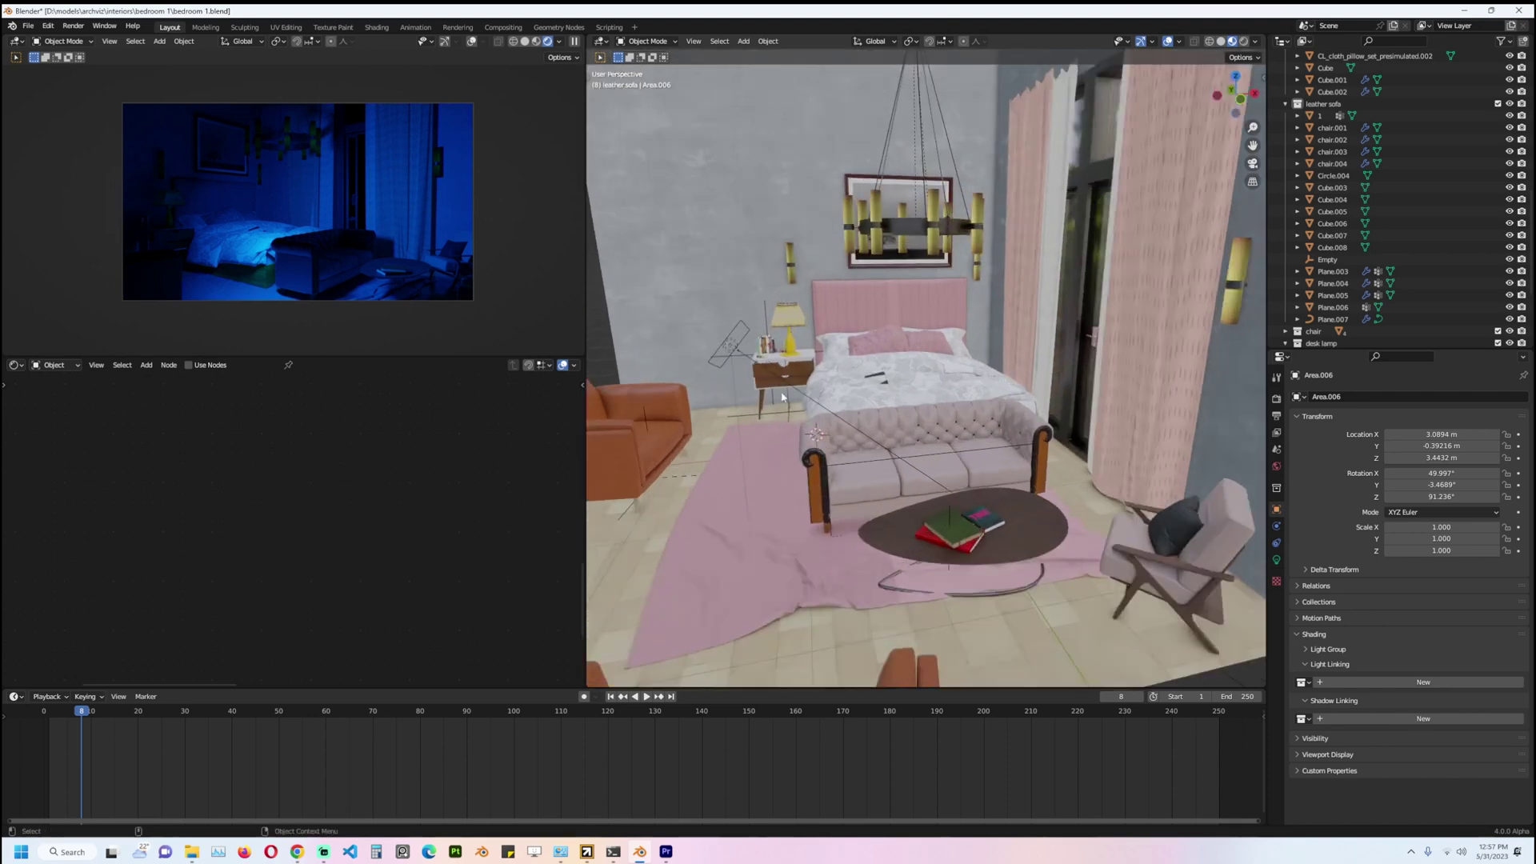
# Select the blue area light beside the bed and remove the leather sofa collection from its light linking.
pyautogui.click(742, 357)
pyautogui.moveTo(822, 421); pyautogui.dragTo(844, 425, button='middle')
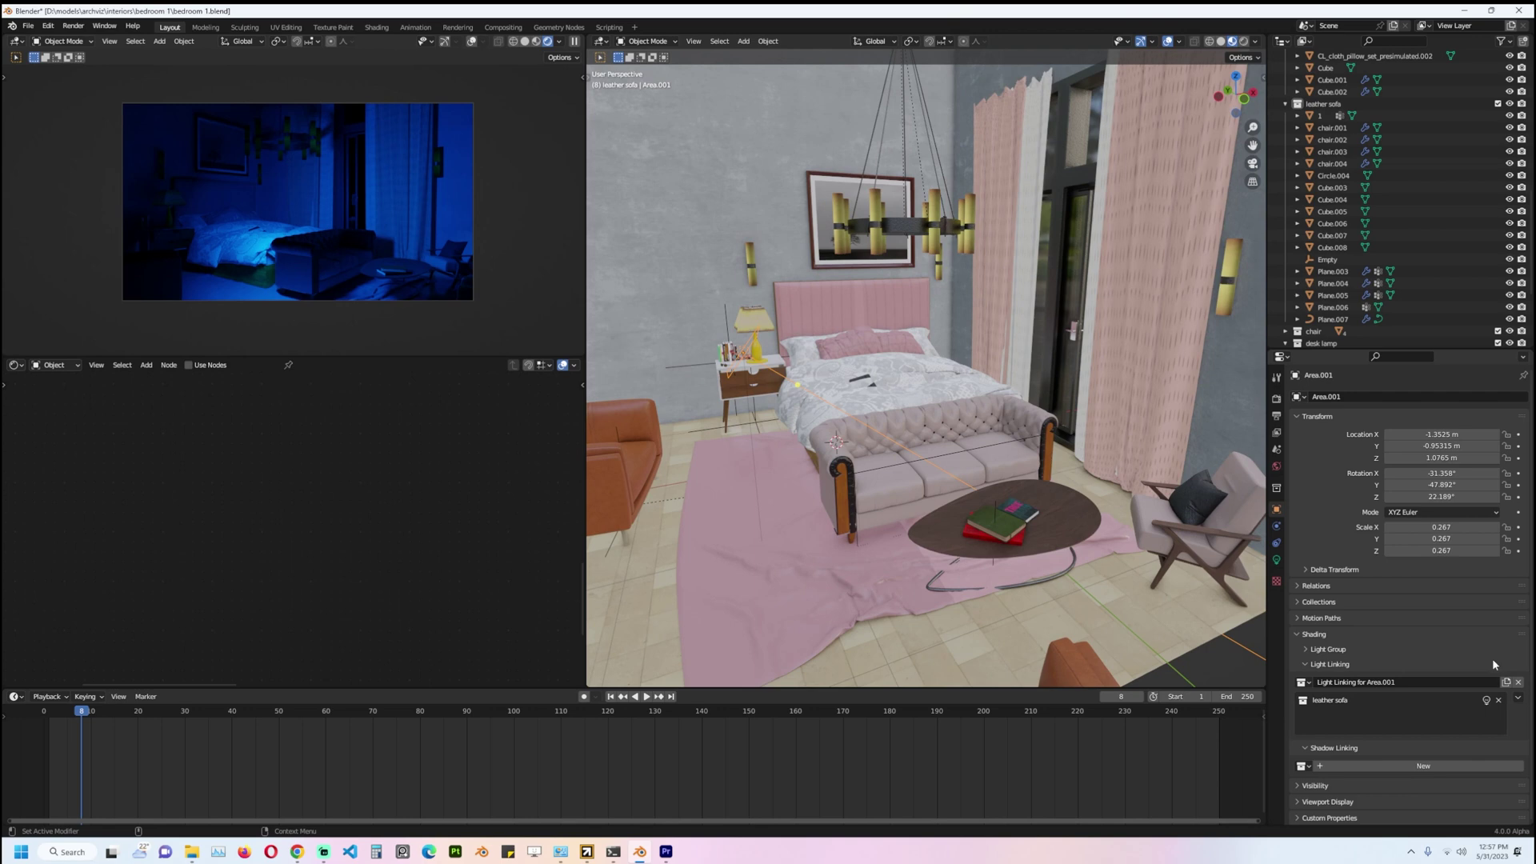
pyautogui.click(1499, 700)
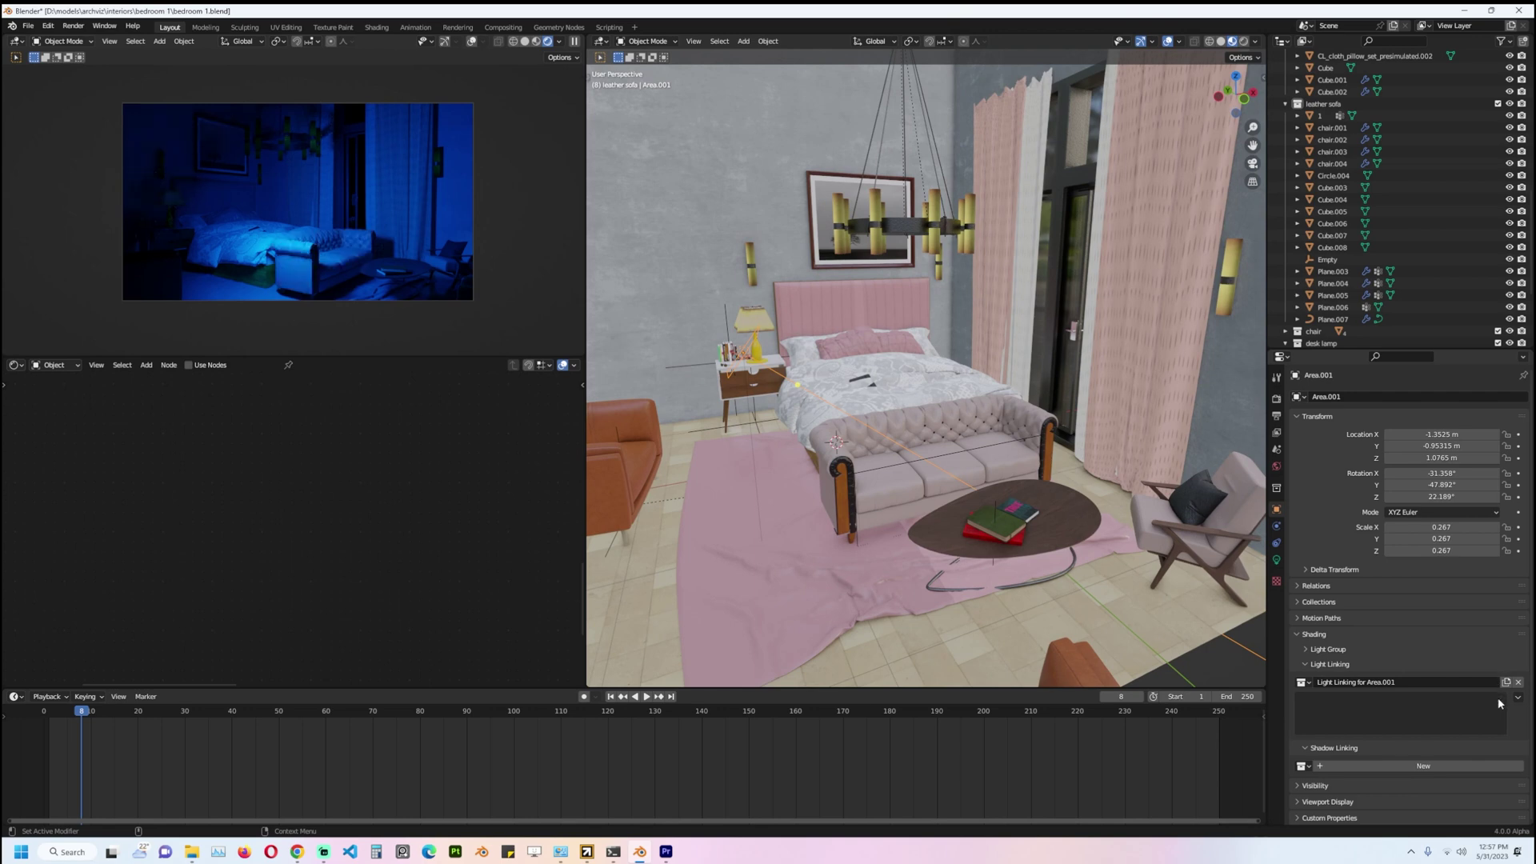
# Add the leather sofa collection back to the blue light's light linking and set it to excluded.
pyautogui.scroll(-4, 1101, 412)
pyautogui.moveTo(1091, 417); pyautogui.dragTo(1101, 413, button='middle')
pyautogui.scroll(4, 1102, 413)
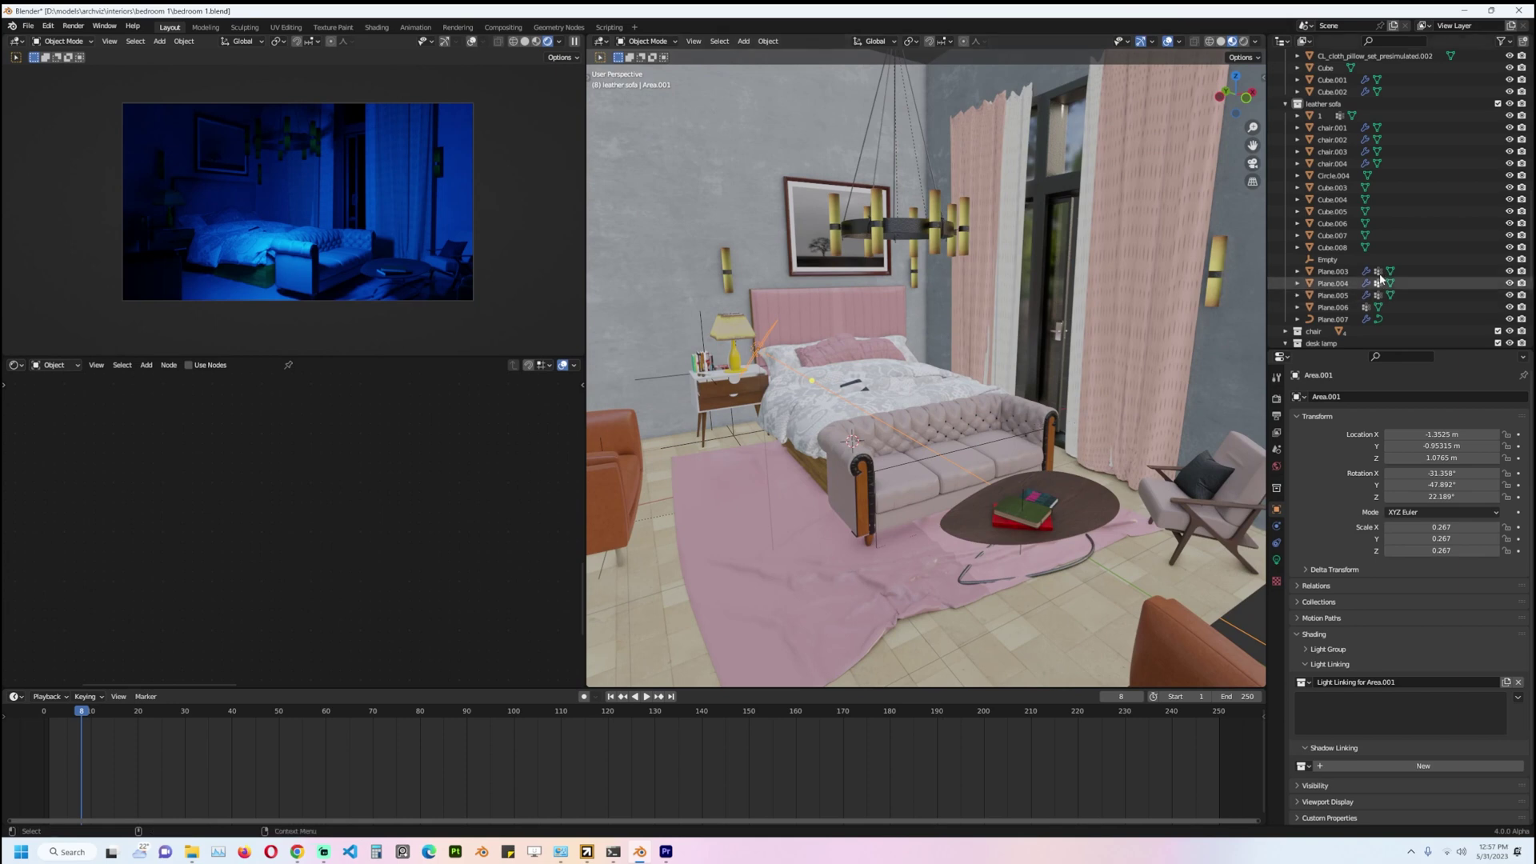
pyautogui.moveTo(1347, 101); pyautogui.dragTo(1323, 702)
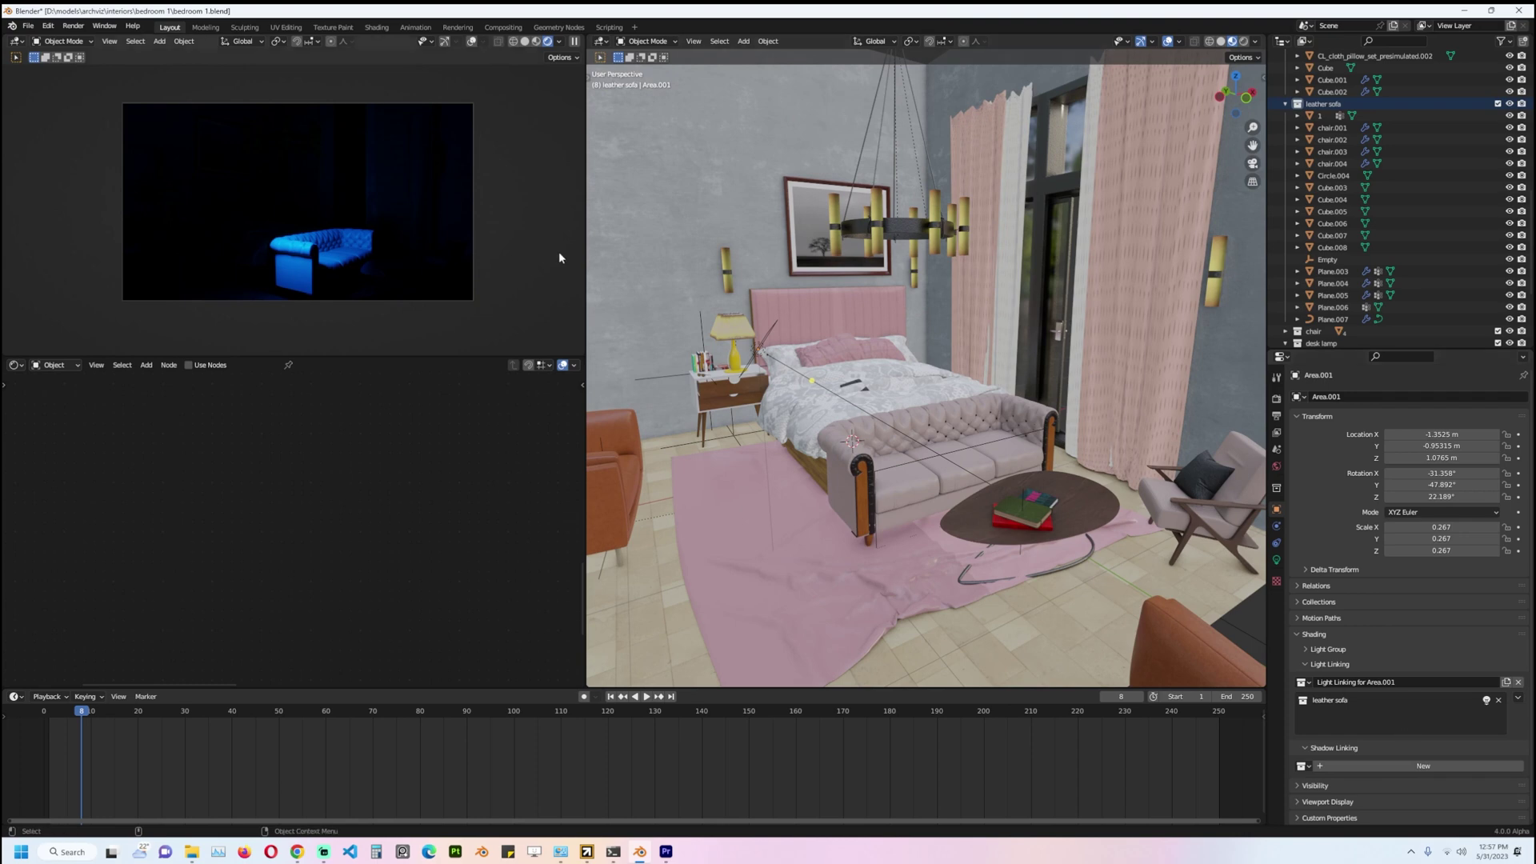
pyautogui.click(1485, 700)
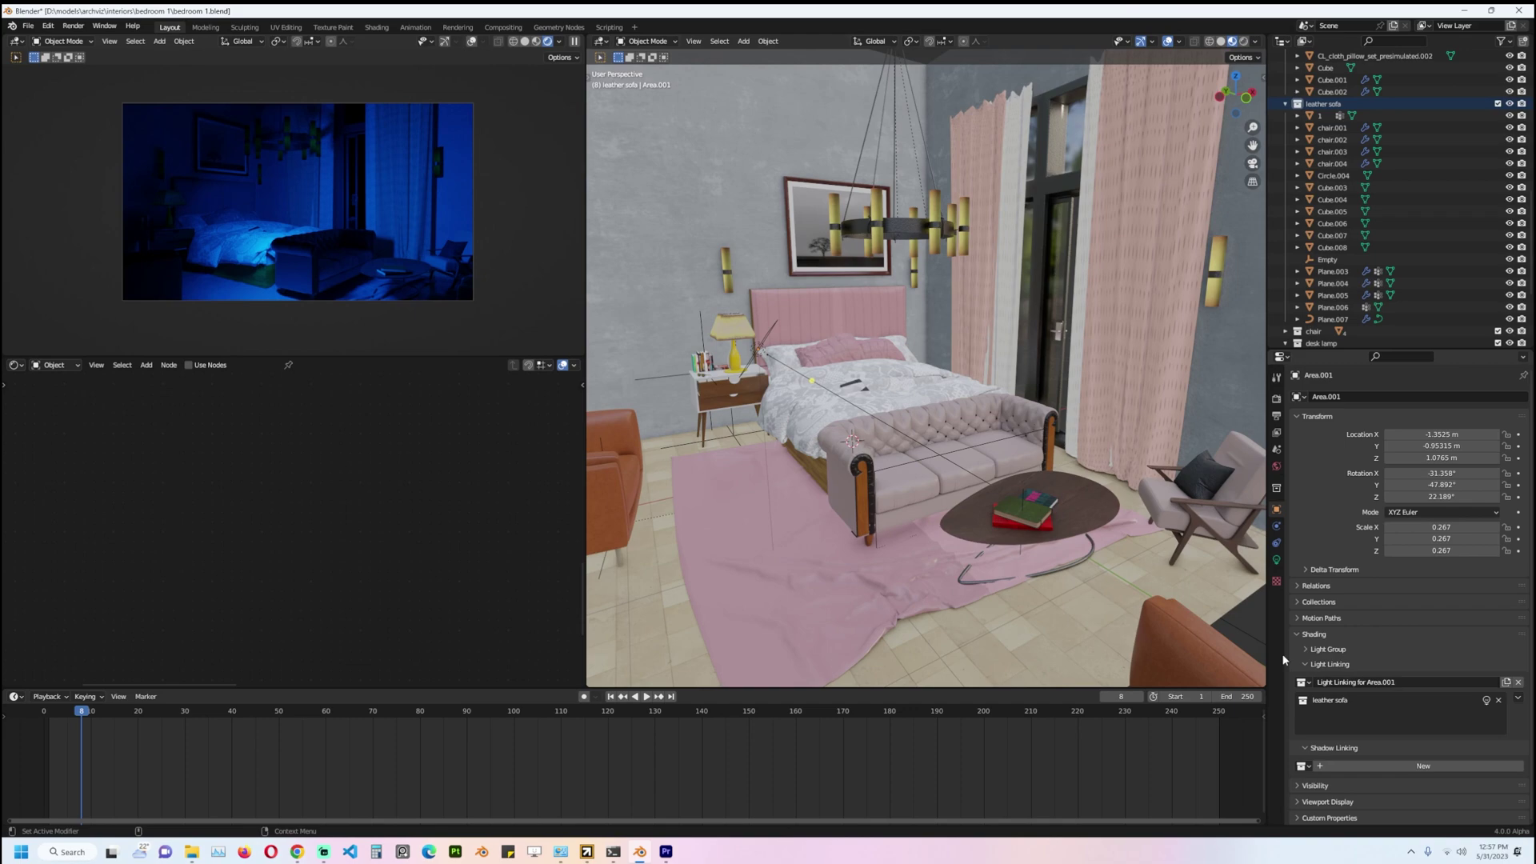
pyautogui.scroll(3, 724, 400)
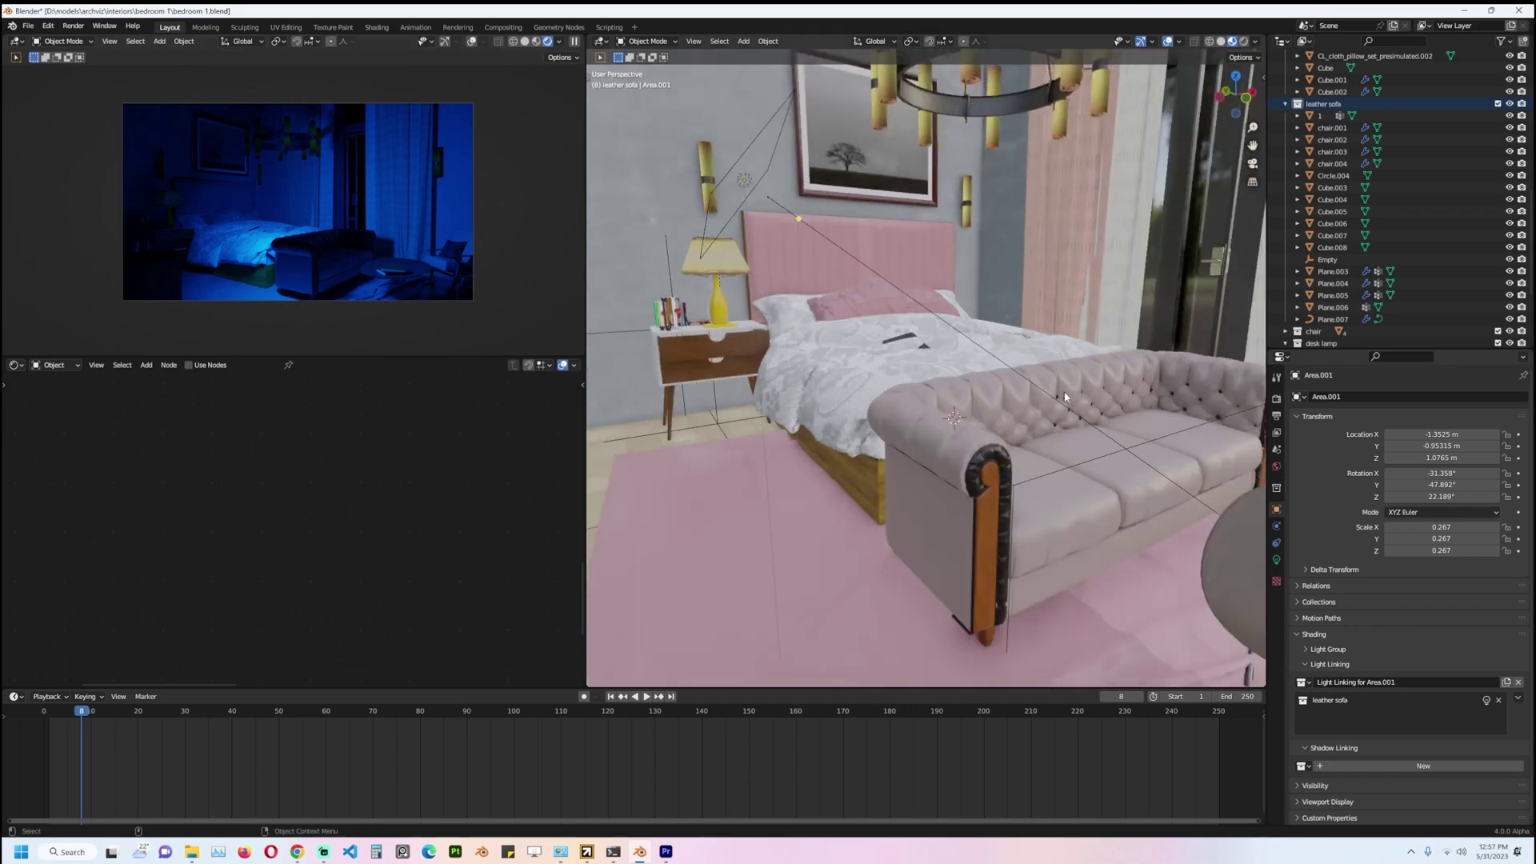
pyautogui.click(908, 406)
pyautogui.moveTo(887, 407); pyautogui.dragTo(868, 430, button='middle')
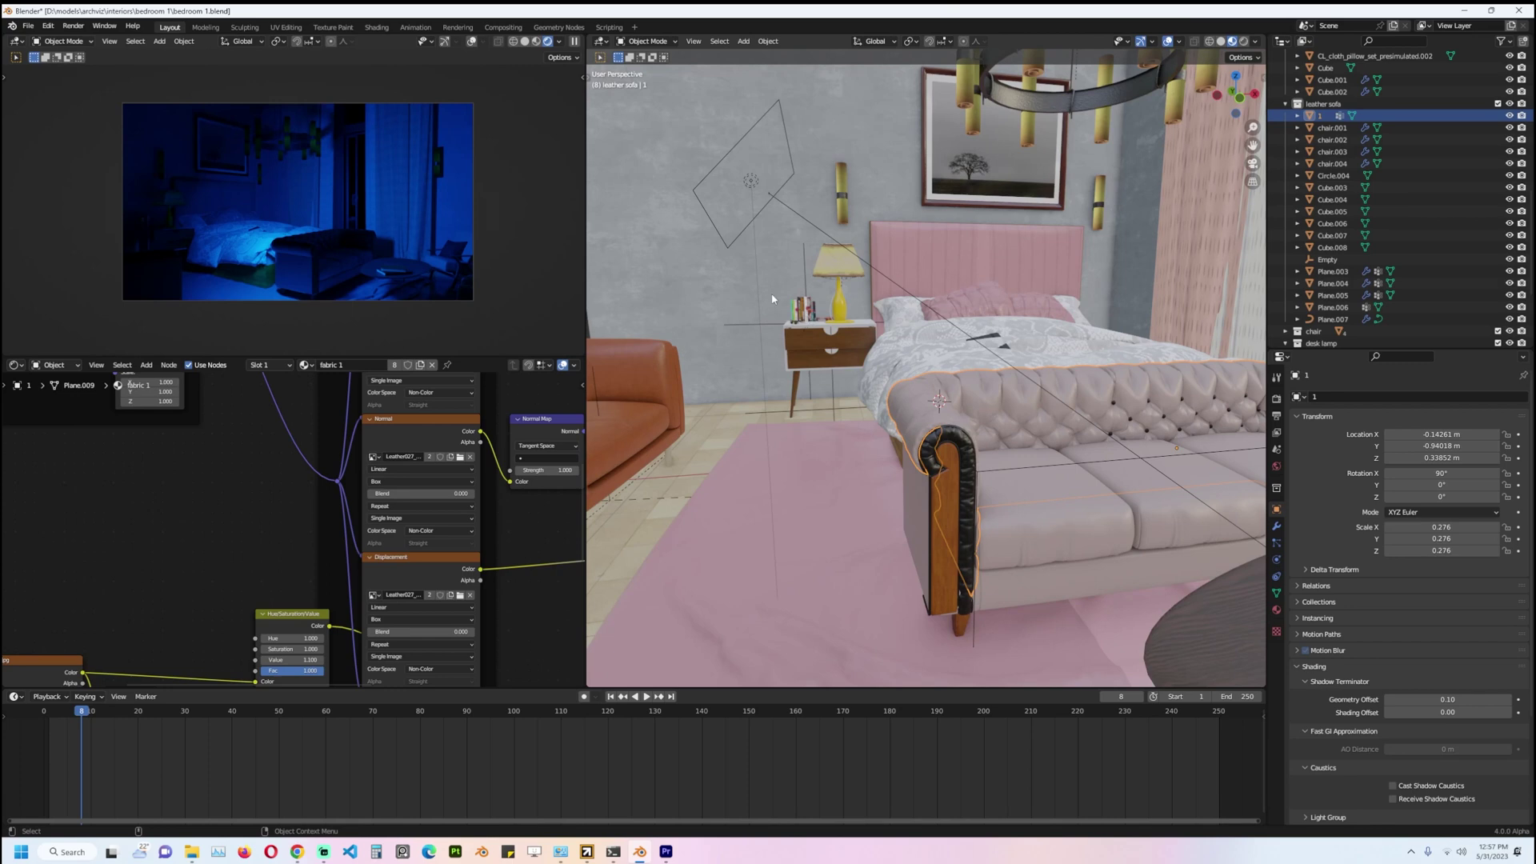
pyautogui.moveTo(807, 438); pyautogui.dragTo(854, 424, button='middle')
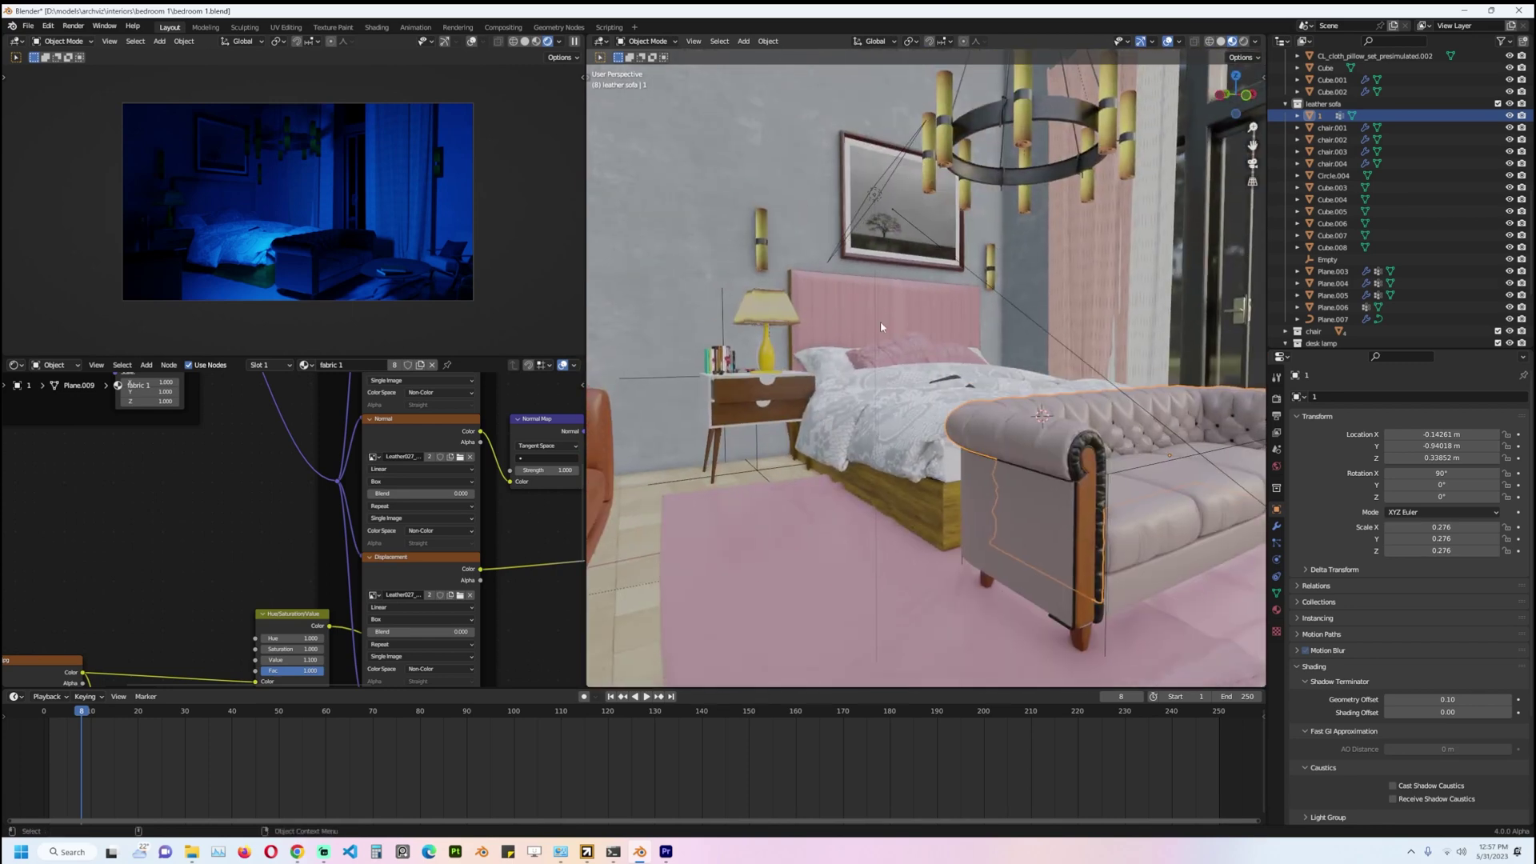
pyautogui.click(886, 196)
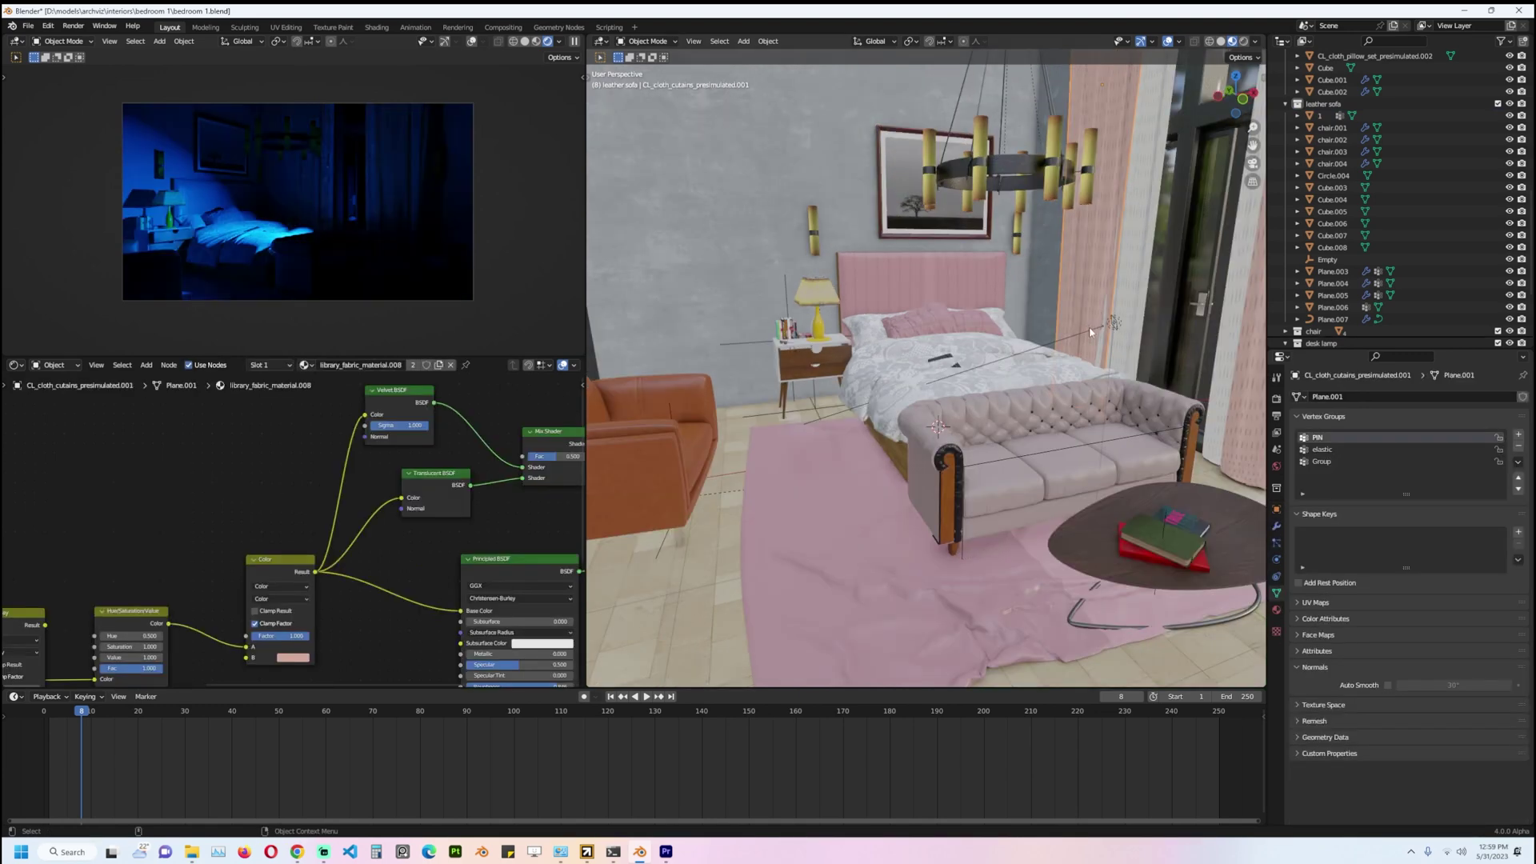
pyautogui.click(1088, 325)
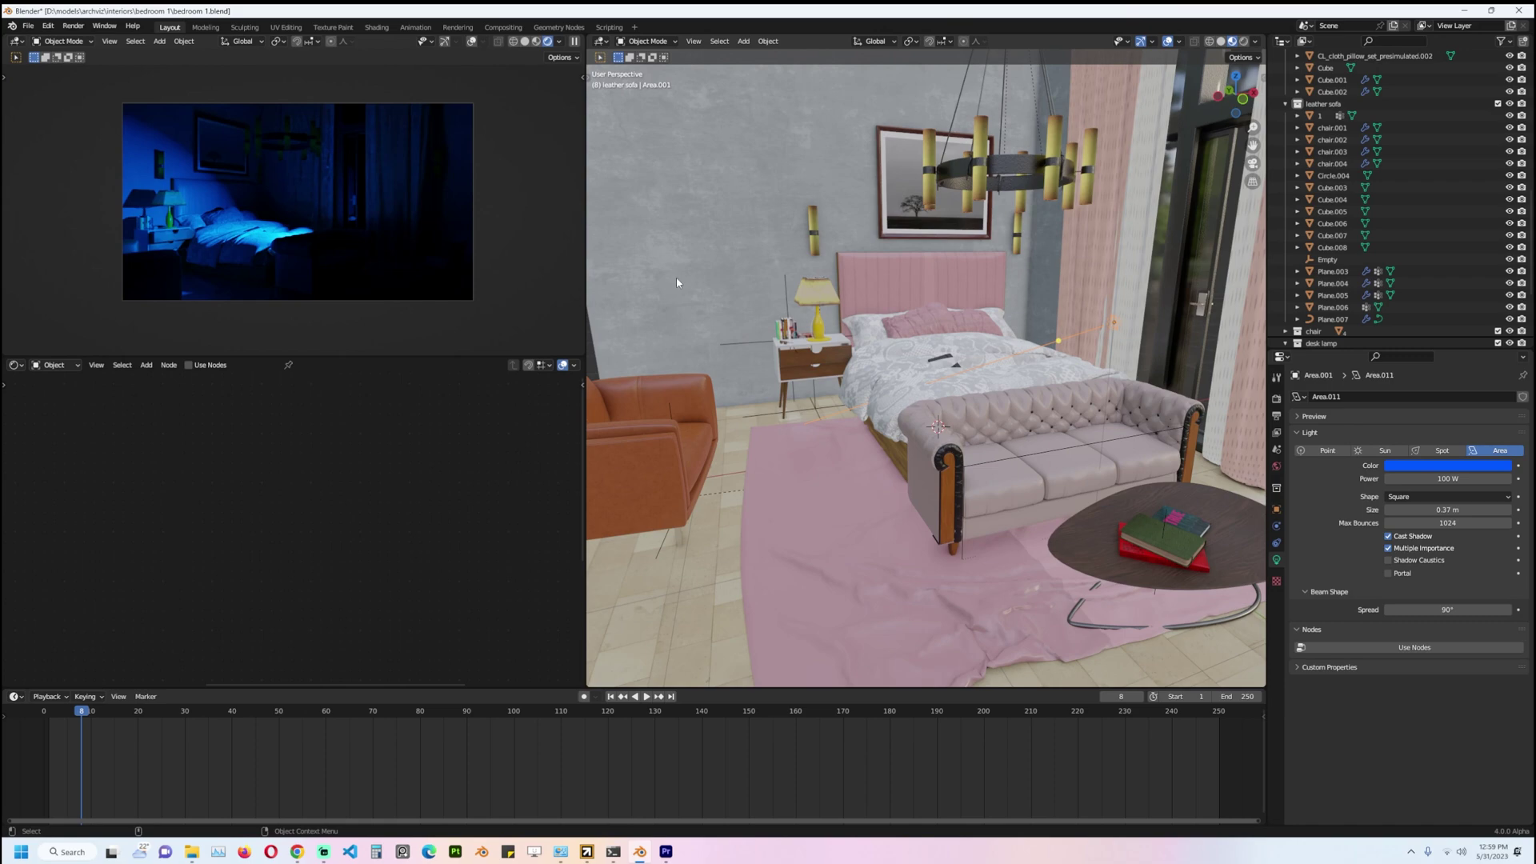
pyautogui.click(823, 301)
pyautogui.scroll(5, 823, 302)
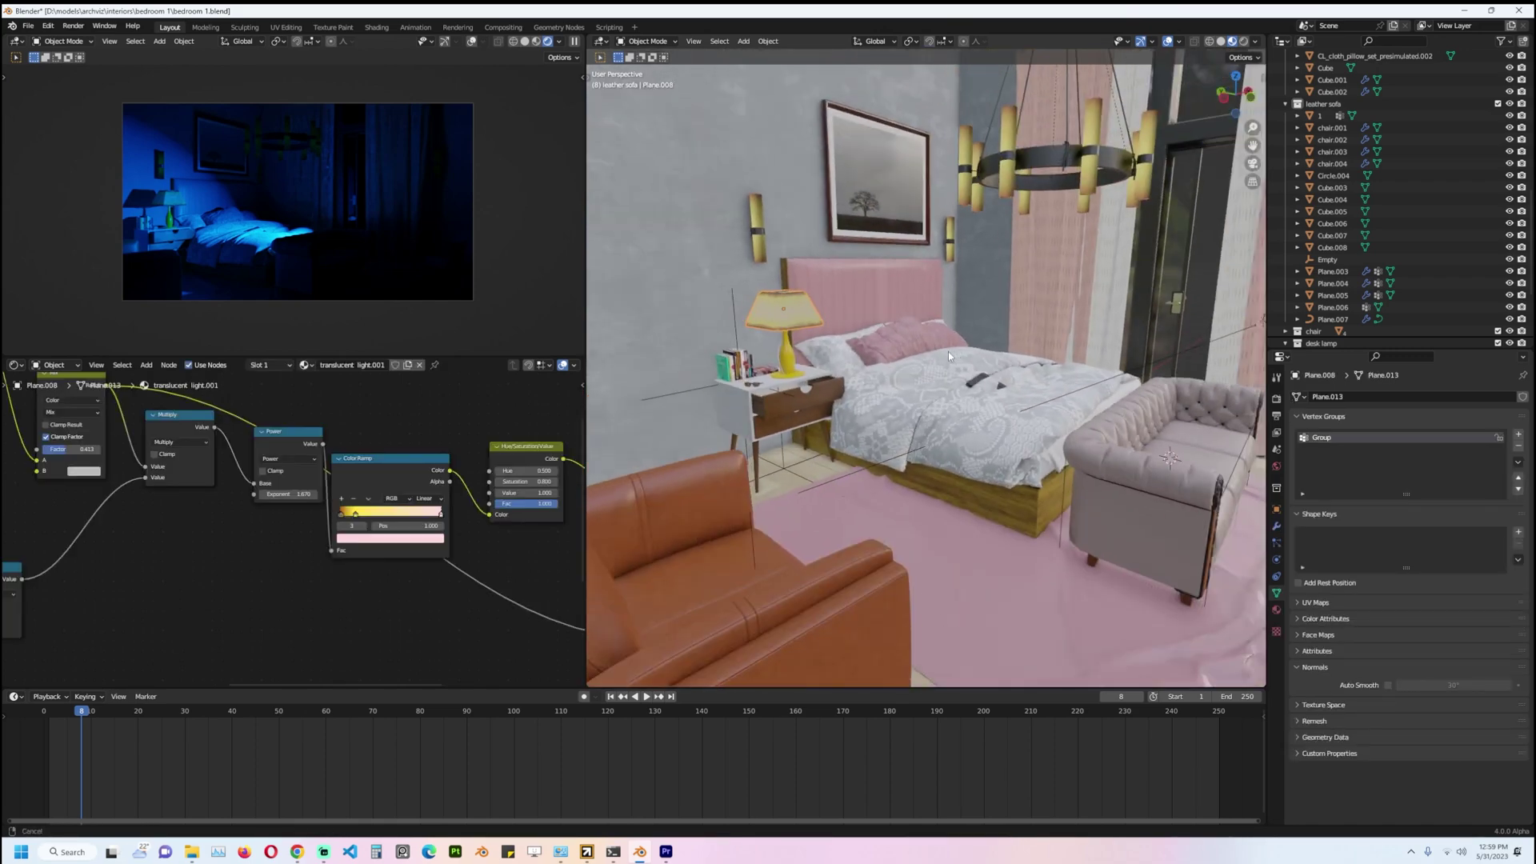
pyautogui.moveTo(948, 352); pyautogui.dragTo(832, 400, button='middle')
# Select the stack of books on the coffee table, place the 3D cursor on the bed and snap the books to it.
pyautogui.moveTo(1060, 470); pyautogui.dragTo(1153, 490)
pyautogui.click(1153, 490)
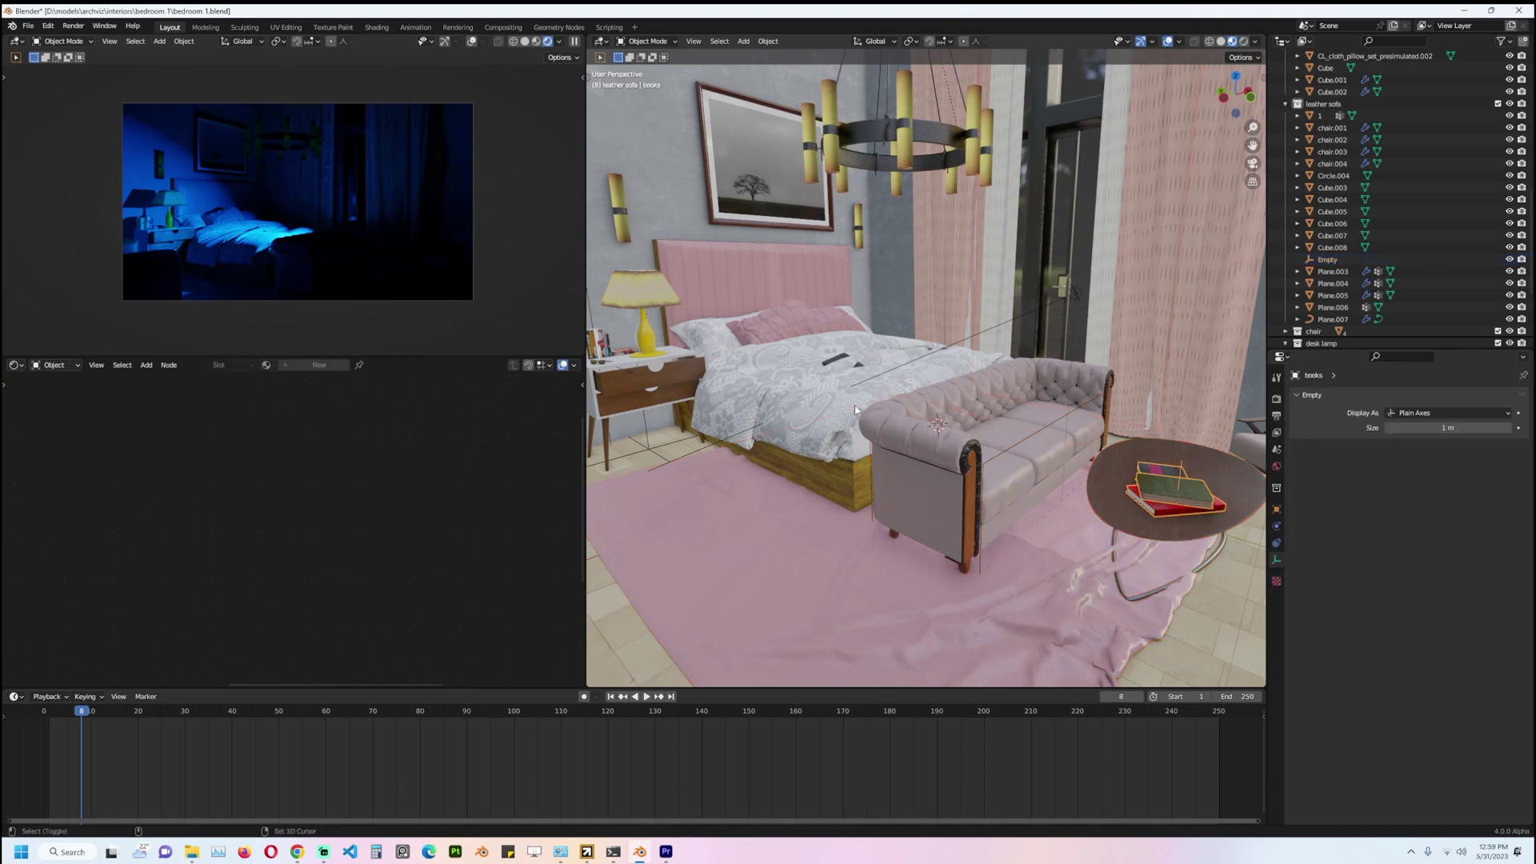
pyautogui.keyDown('shift'); pyautogui.rightClick(803, 395); pyautogui.keyUp('shift')
pyautogui.hotkey('shift', 's')
pyautogui.click(811, 317)
# Rotate the books freely so they stand up on the bed and shift them further onto the duvet.
pyautogui.press('r')
pyautogui.press('r')
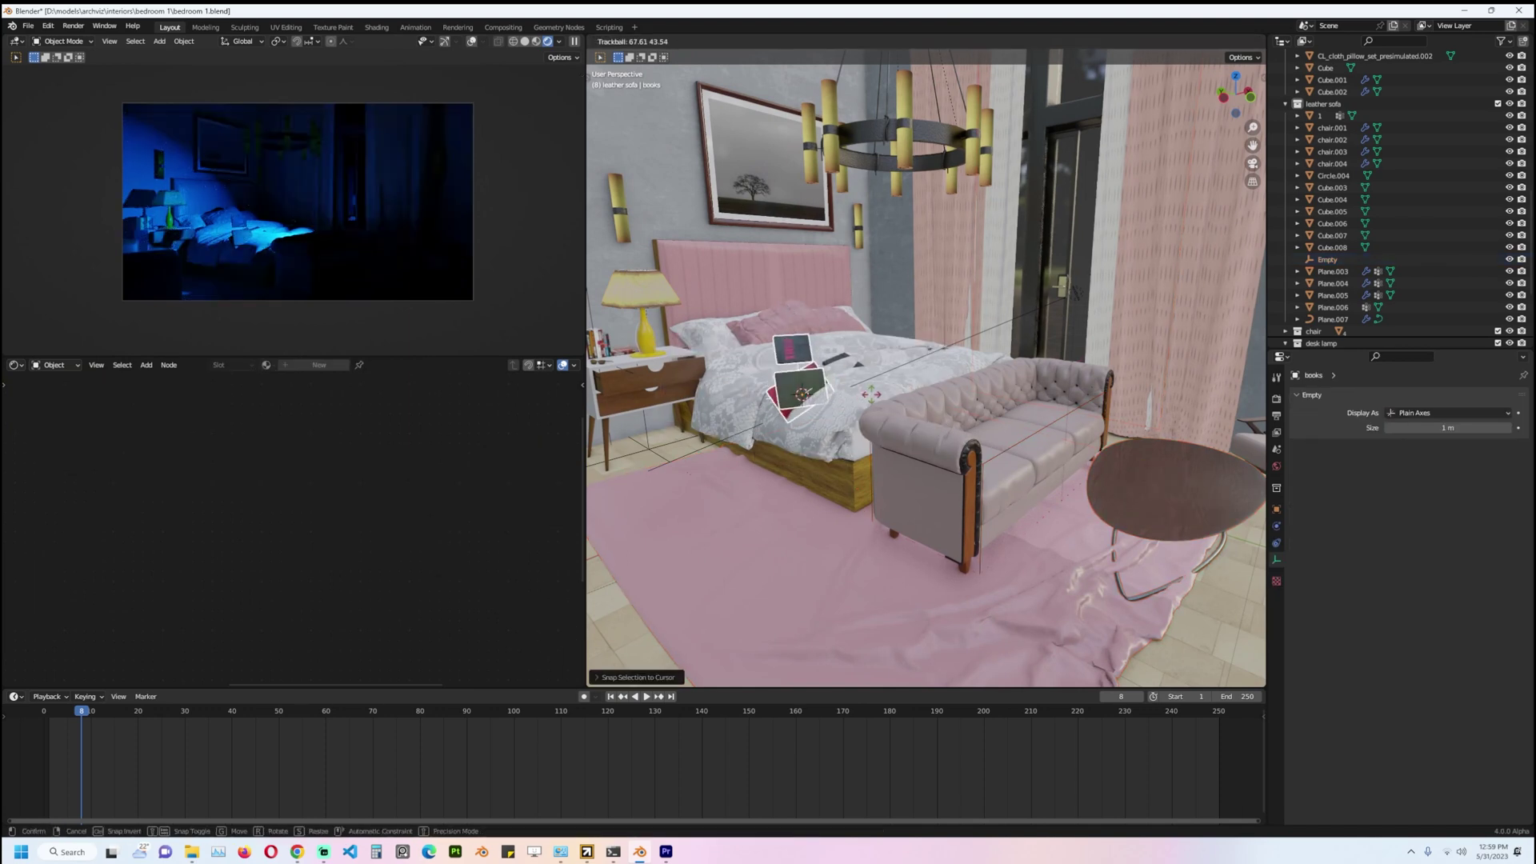
pyautogui.click(814, 397)
pyautogui.press('g')
pyautogui.click(845, 383)
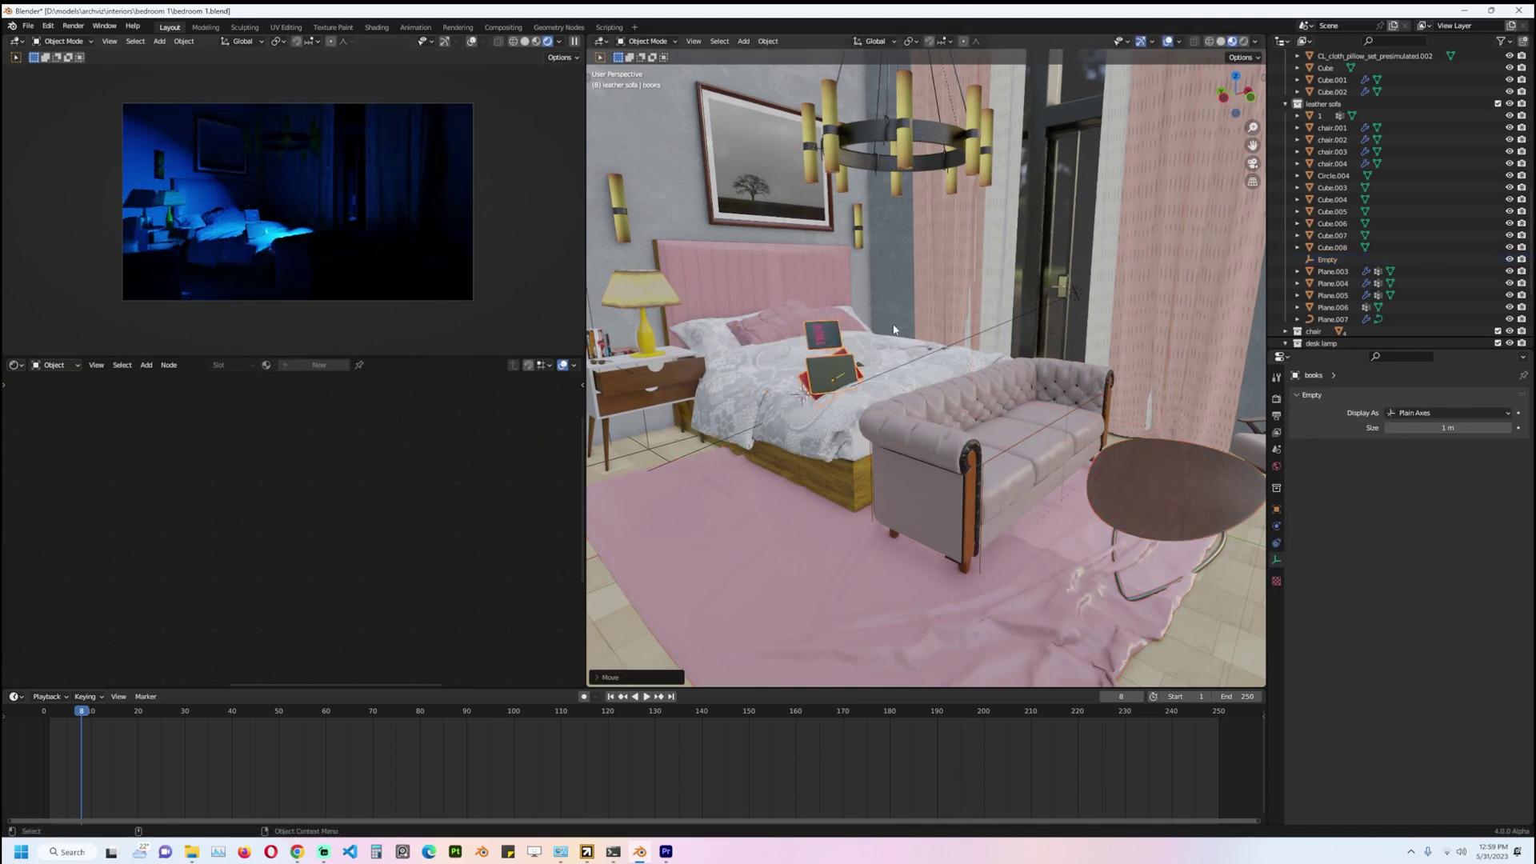
# Create a shadow linking collection for the blue area light and add the desk lamp collection to it.
pyautogui.moveTo(894, 329); pyautogui.dragTo(918, 329, button='middle')
pyautogui.moveTo(808, 324); pyautogui.dragTo(780, 300, button='middle')
pyautogui.click(780, 298)
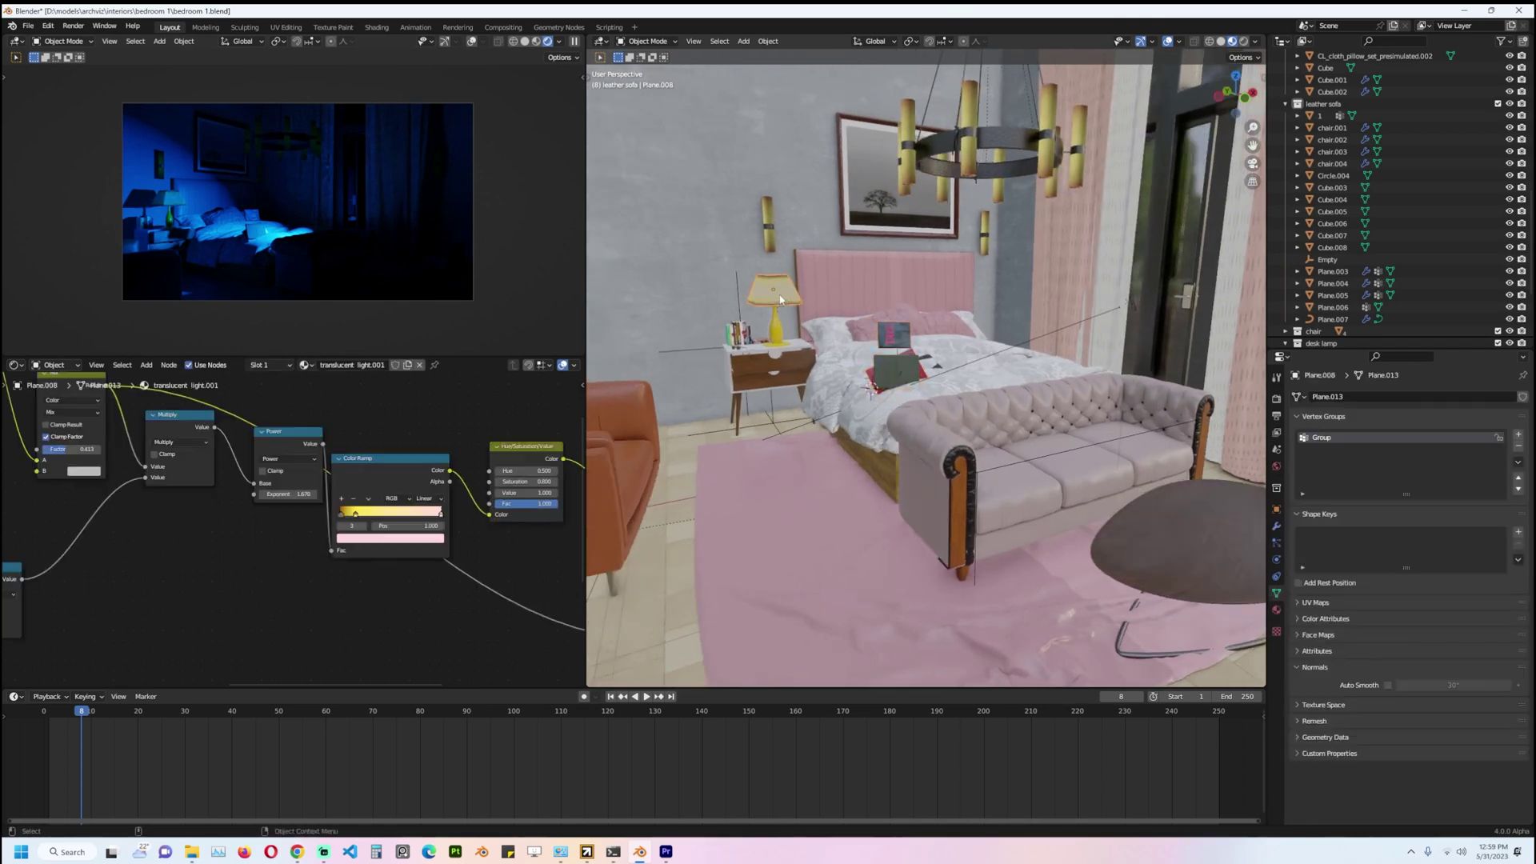
pyautogui.click(1106, 305)
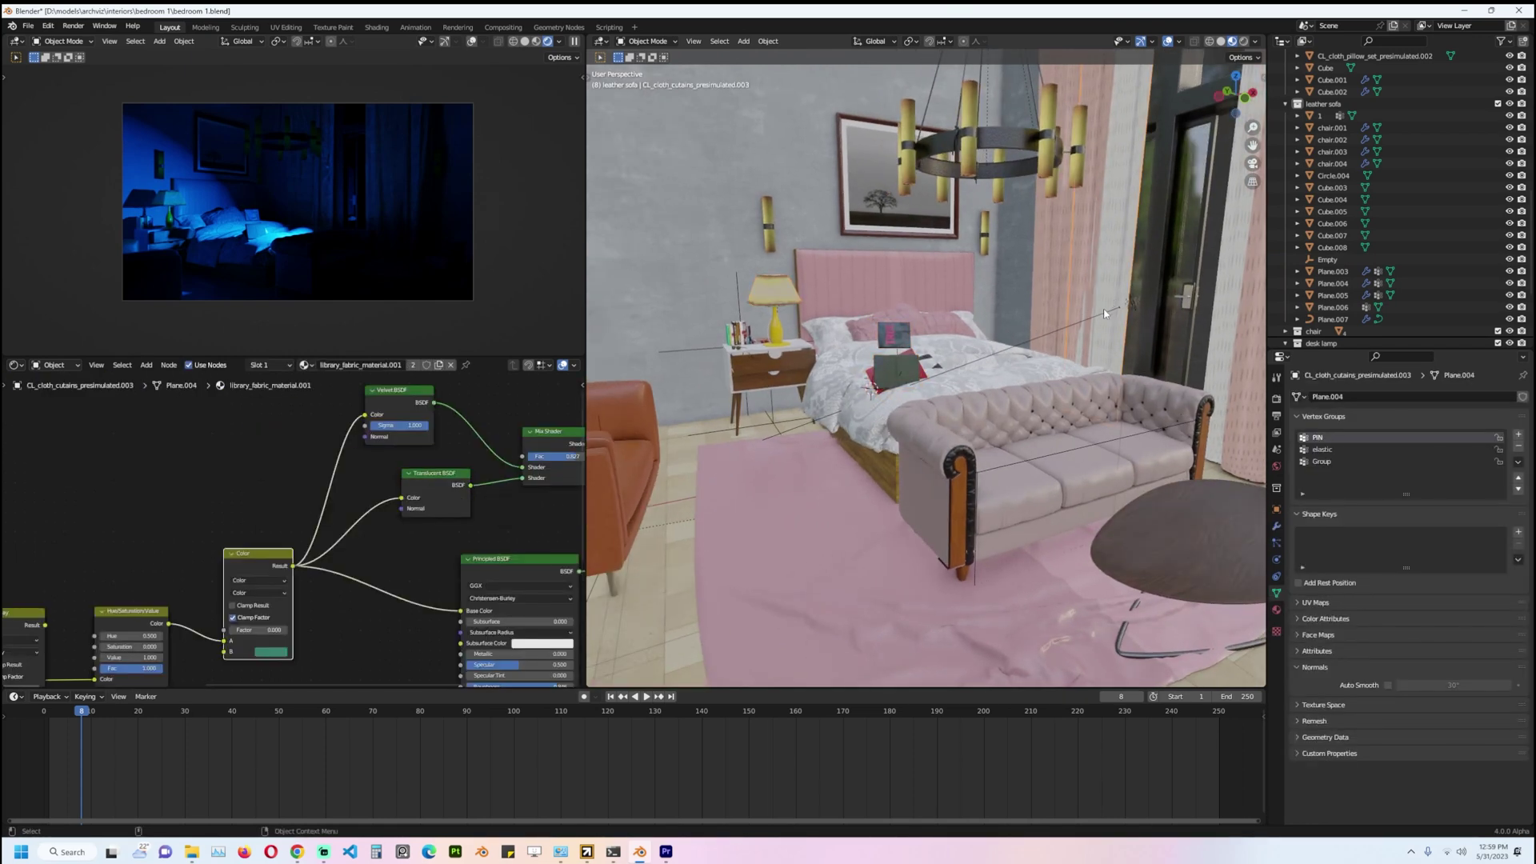
pyautogui.click(1086, 328)
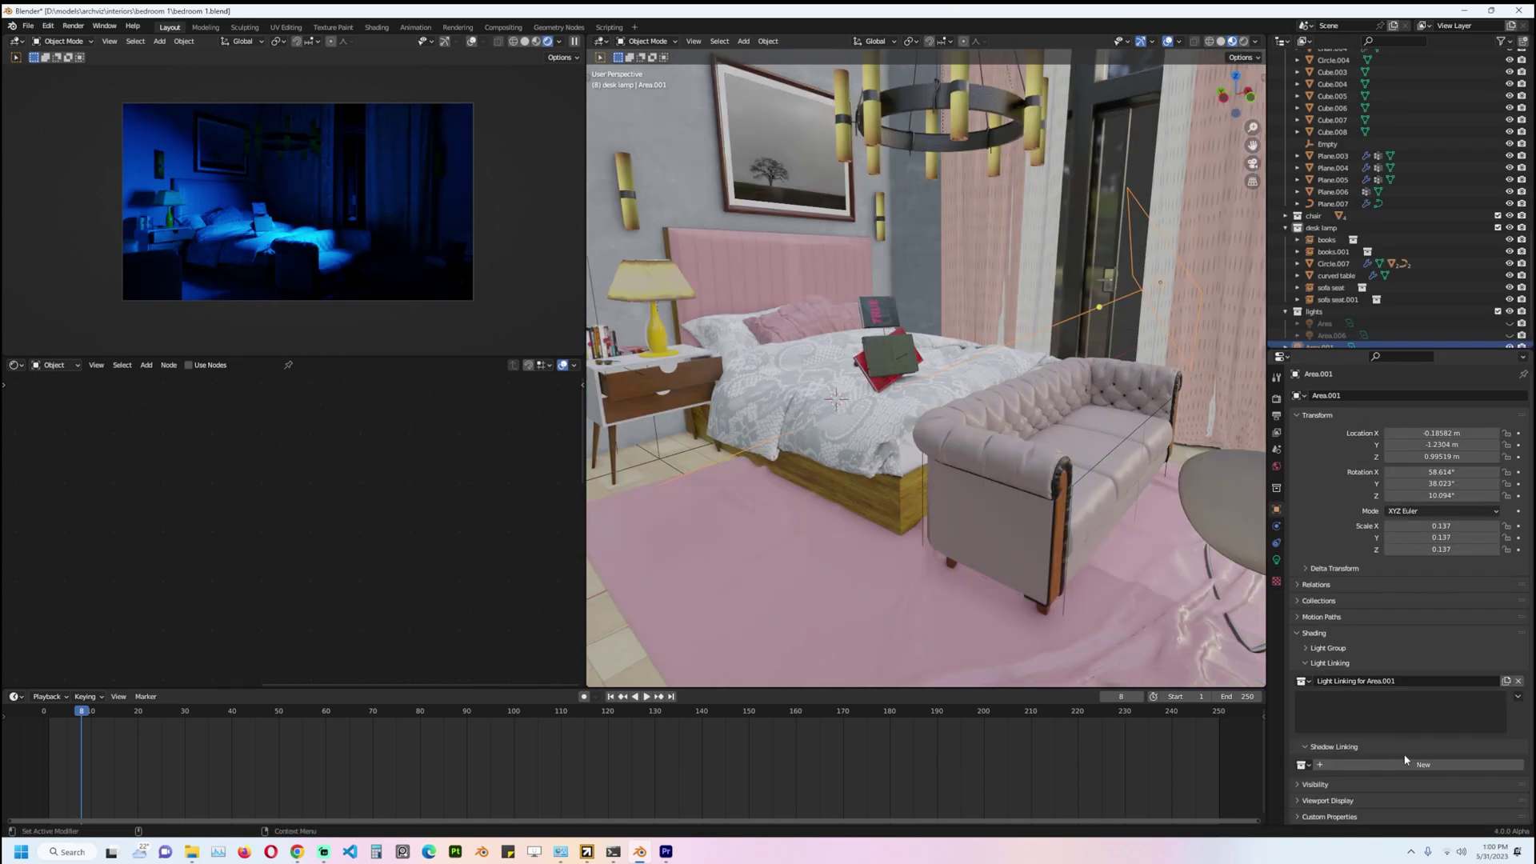
pyautogui.click(1416, 764)
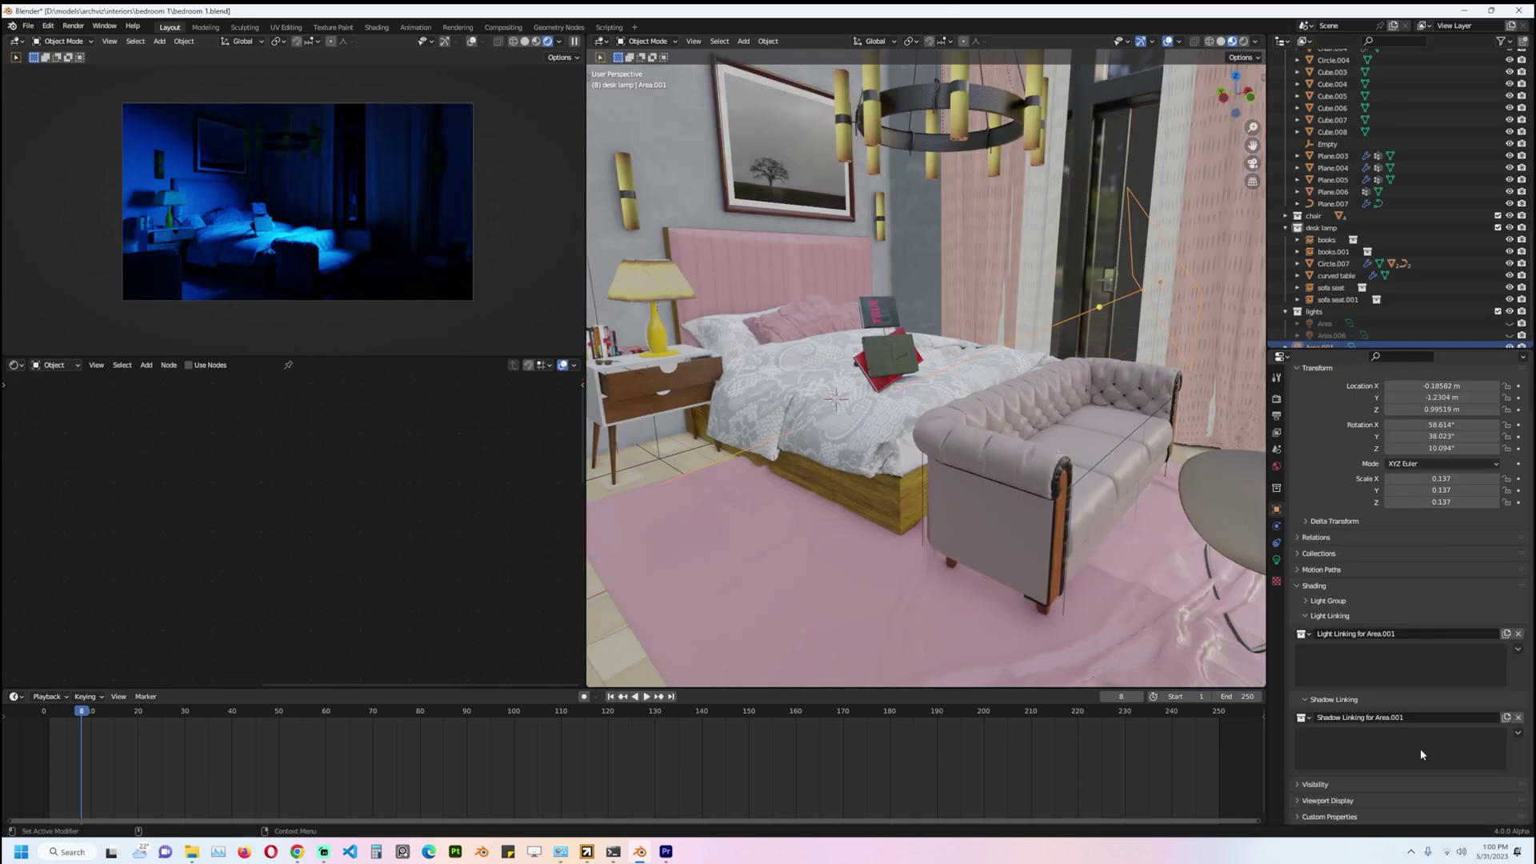
pyautogui.moveTo(1321, 228); pyautogui.dragTo(1388, 742)
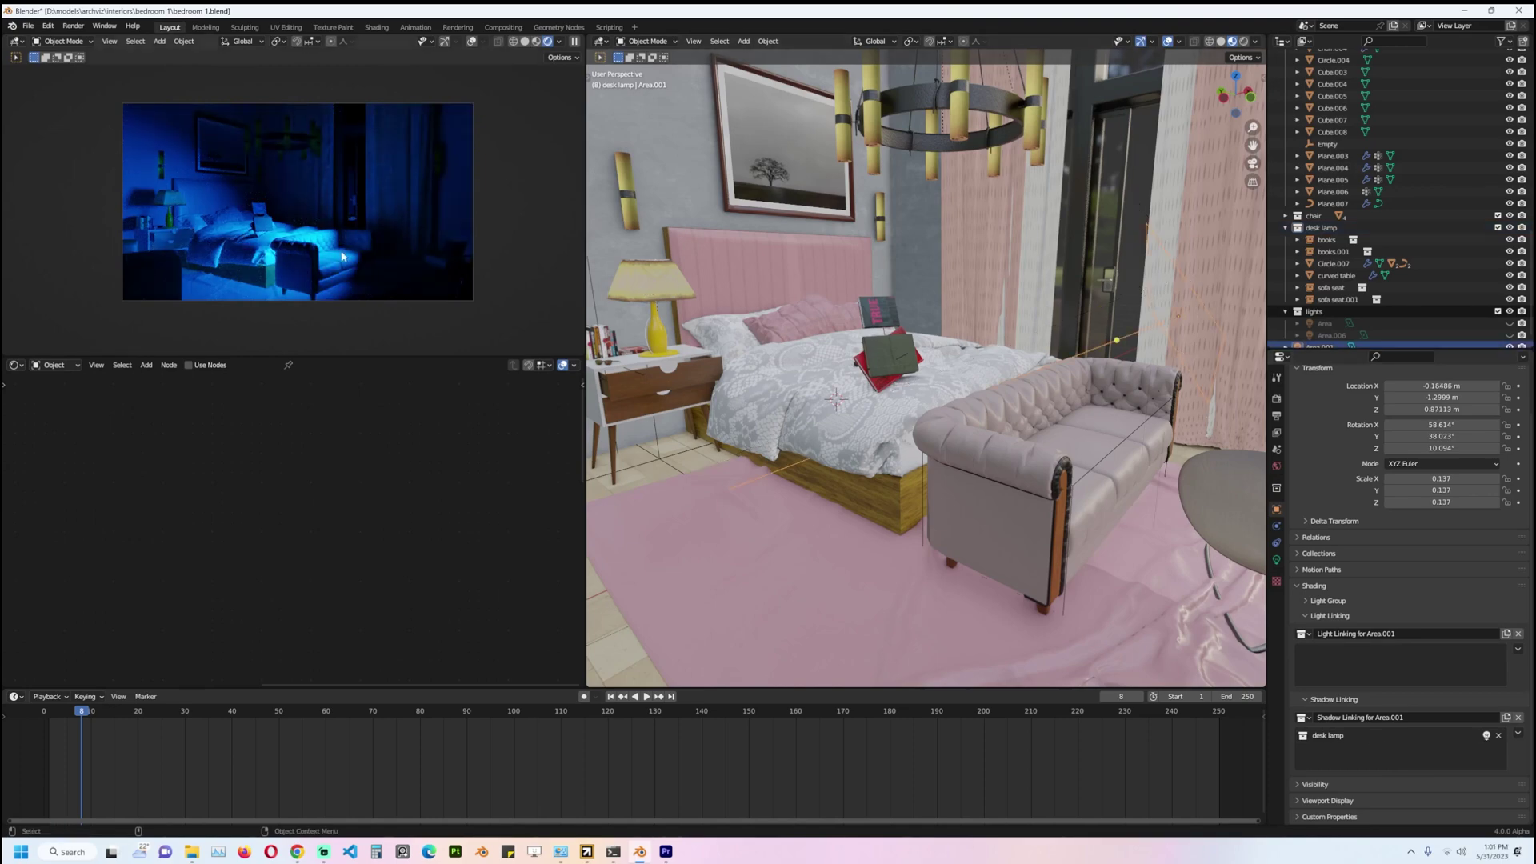
# Move the stack of books on the bed slightly towards the sofa.
pyautogui.scroll(3, 948, 394)
pyautogui.click(860, 371)
pyautogui.press('g')
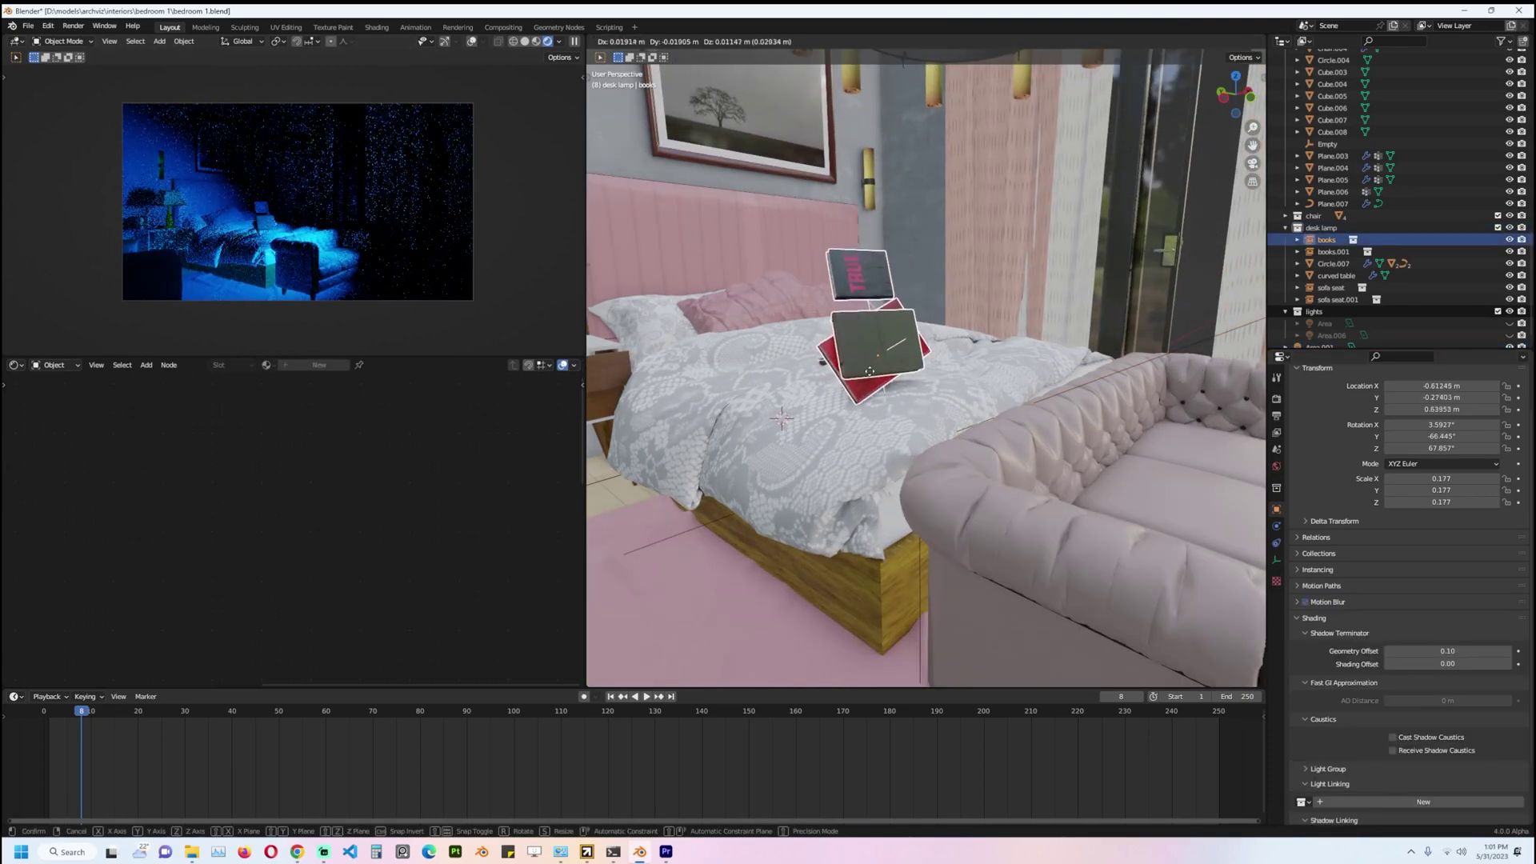
pyautogui.click(856, 364)
pyautogui.scroll(-4, 817, 321)
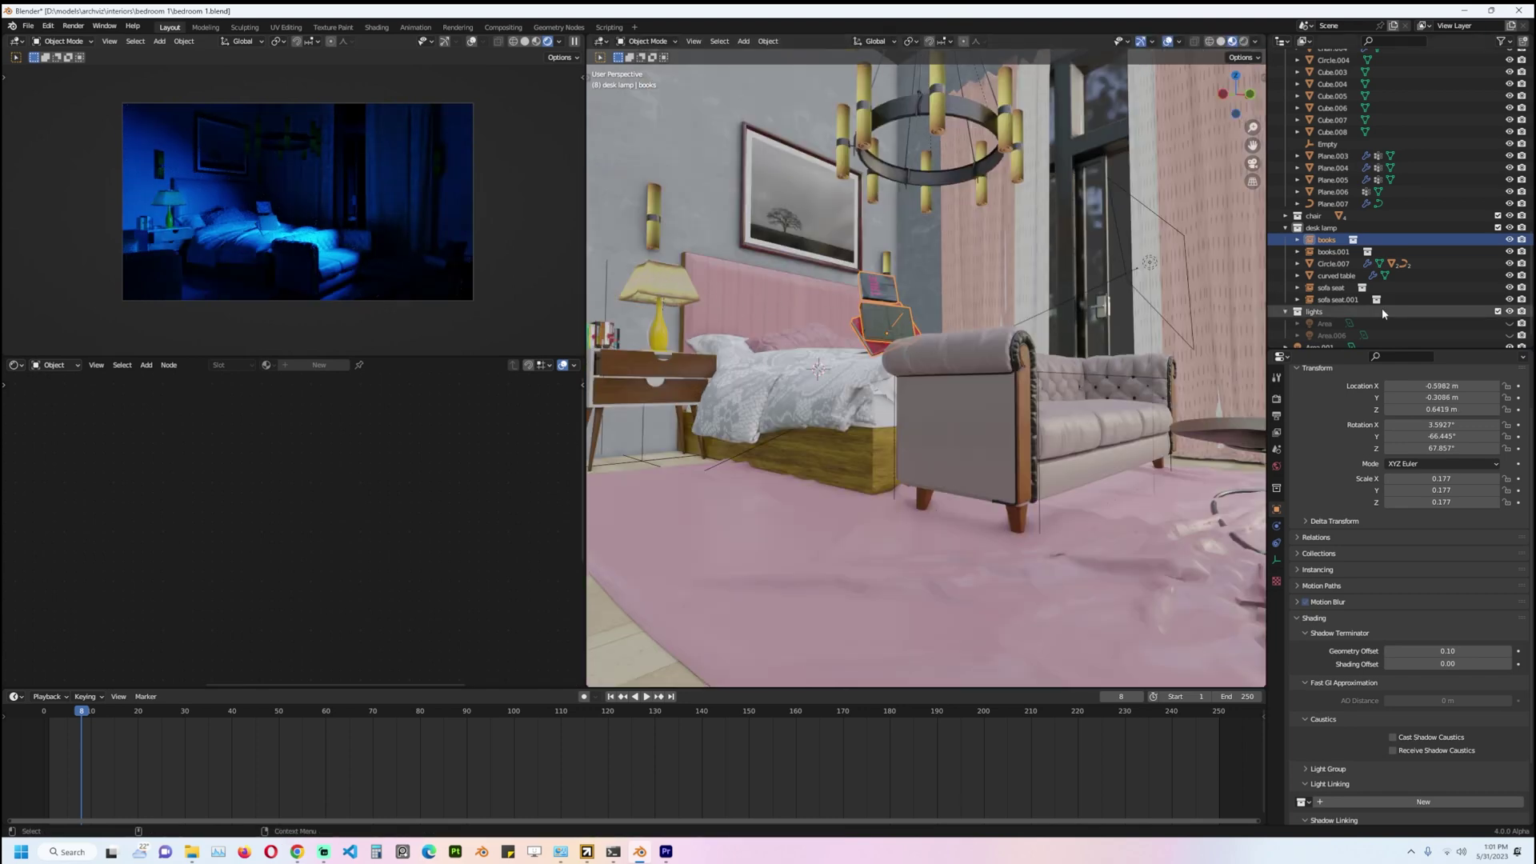
# Take the books out of the desk lamp collection and move them down towards the foot of the bed.
pyautogui.moveTo(1328, 241); pyautogui.dragTo(1313, 191)
pyautogui.moveTo(997, 308); pyautogui.dragTo(1008, 328, button='middle')
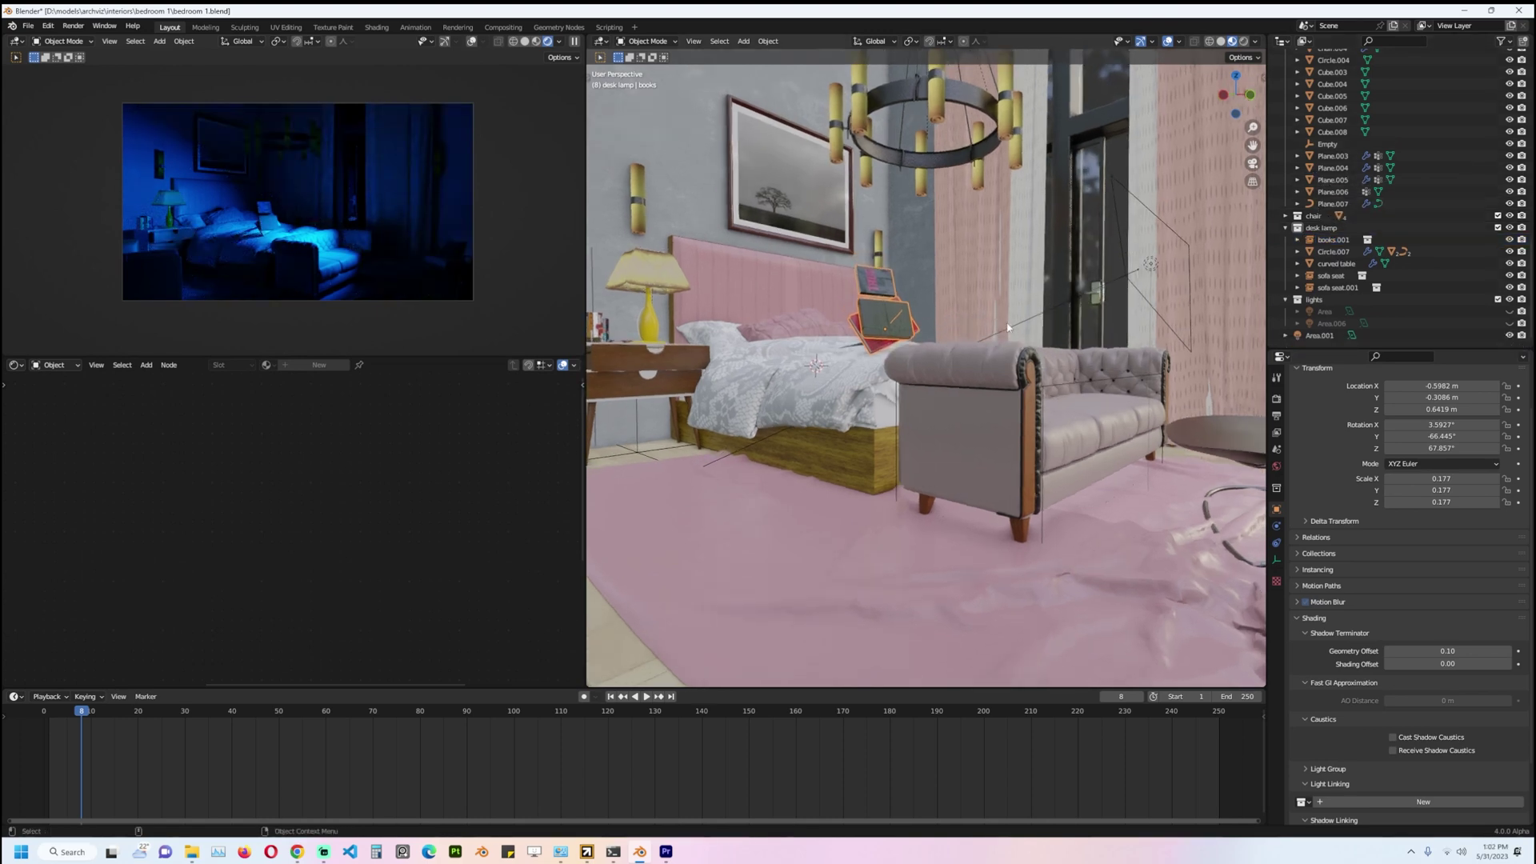
pyautogui.click(1152, 267)
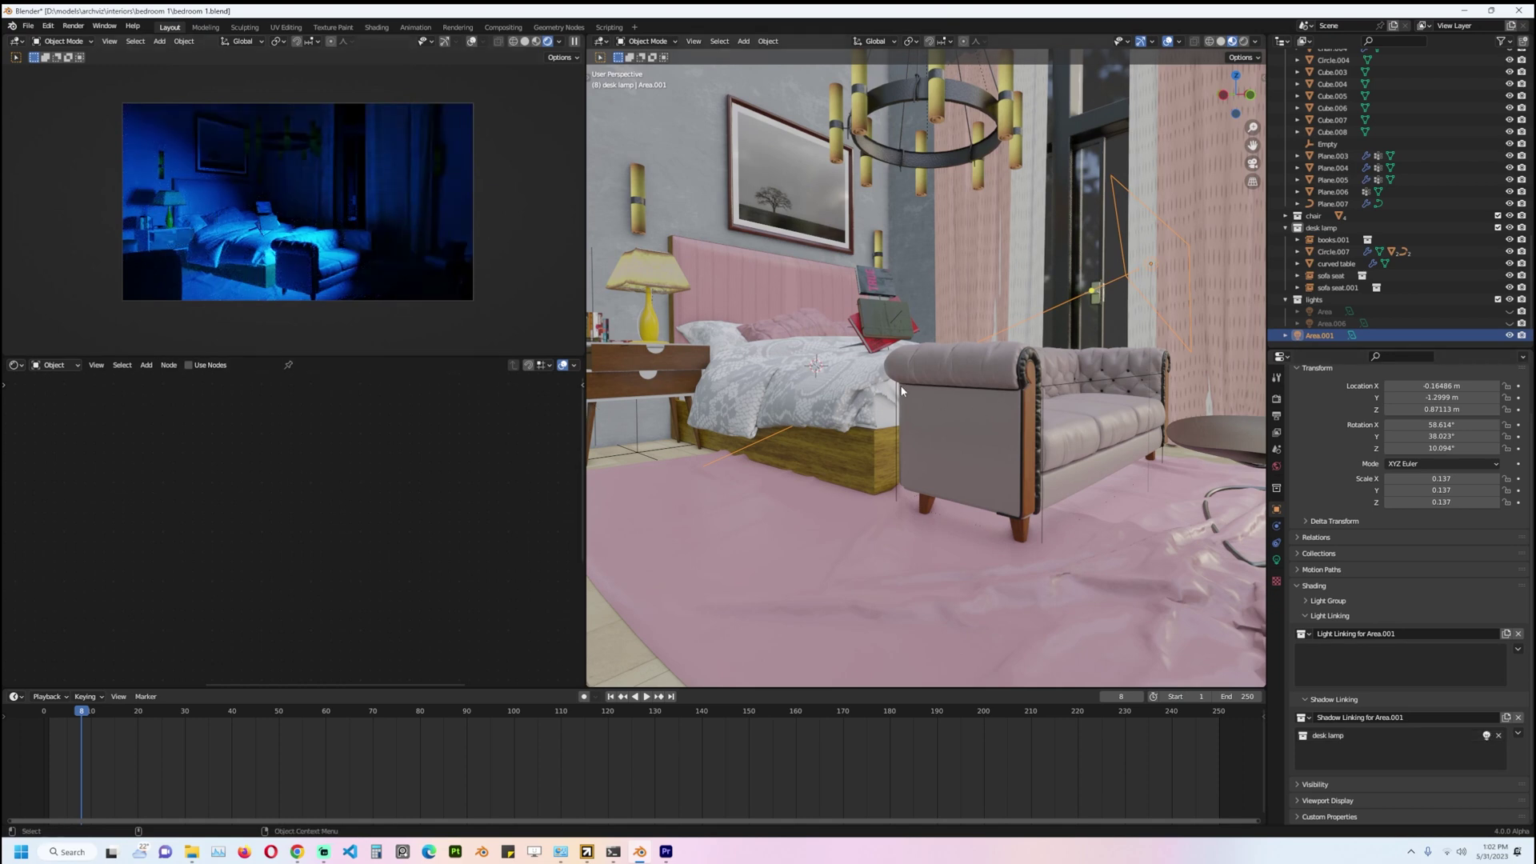
pyautogui.moveTo(868, 339)
pyautogui.mouseDown()
pyautogui.moveTo(872, 276)
pyautogui.moveTo(780, 320)
pyautogui.moveTo(750, 356)
pyautogui.moveTo(885, 358)
pyautogui.mouseUp()
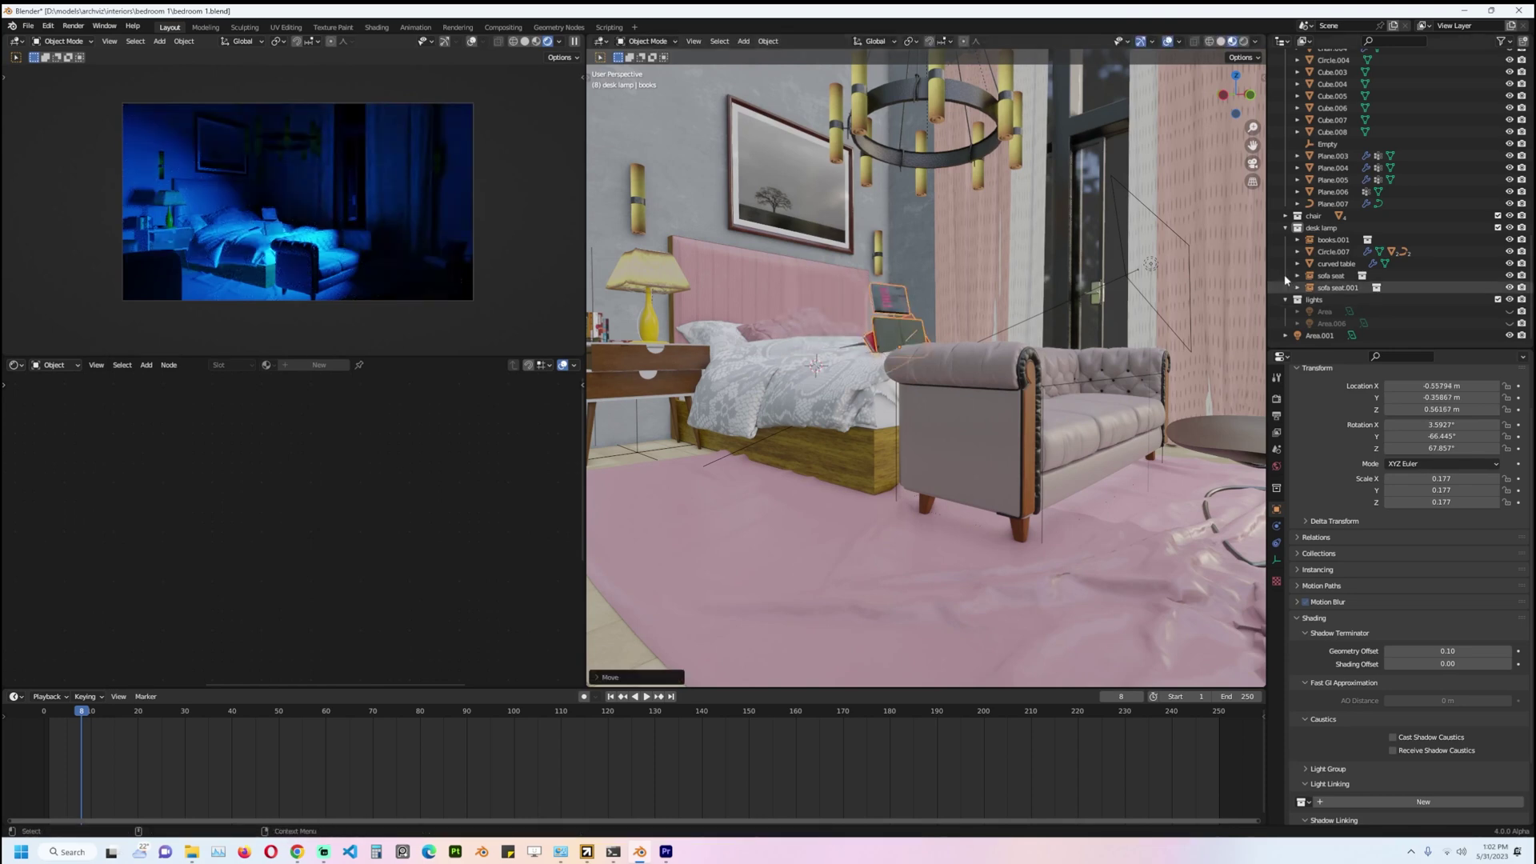
# Remove the desk lamp collection from the blue area light's shadow linking.
pyautogui.click(1157, 268)
pyautogui.click(1498, 735)
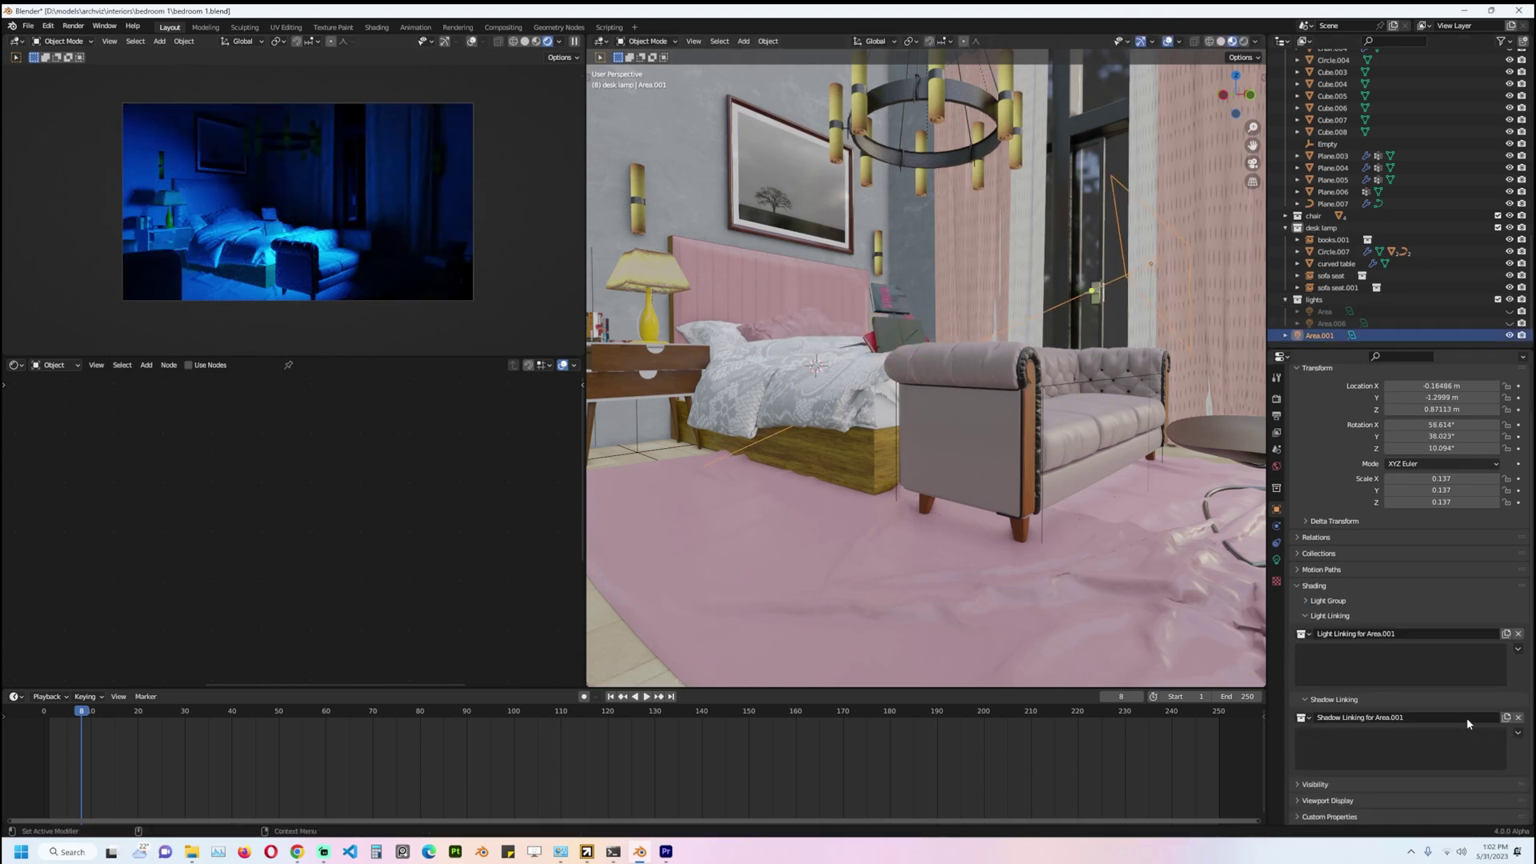
# Lift the books and move them back up onto the bed, away from the sofa.
pyautogui.click(900, 326)
pyautogui.press('g')
pyautogui.moveTo(885, 248); pyautogui.dragTo(905, 304)
pyautogui.moveTo(940, 348); pyautogui.dragTo(901, 363, button='middle')
pyautogui.scroll(-4, 970, 356)
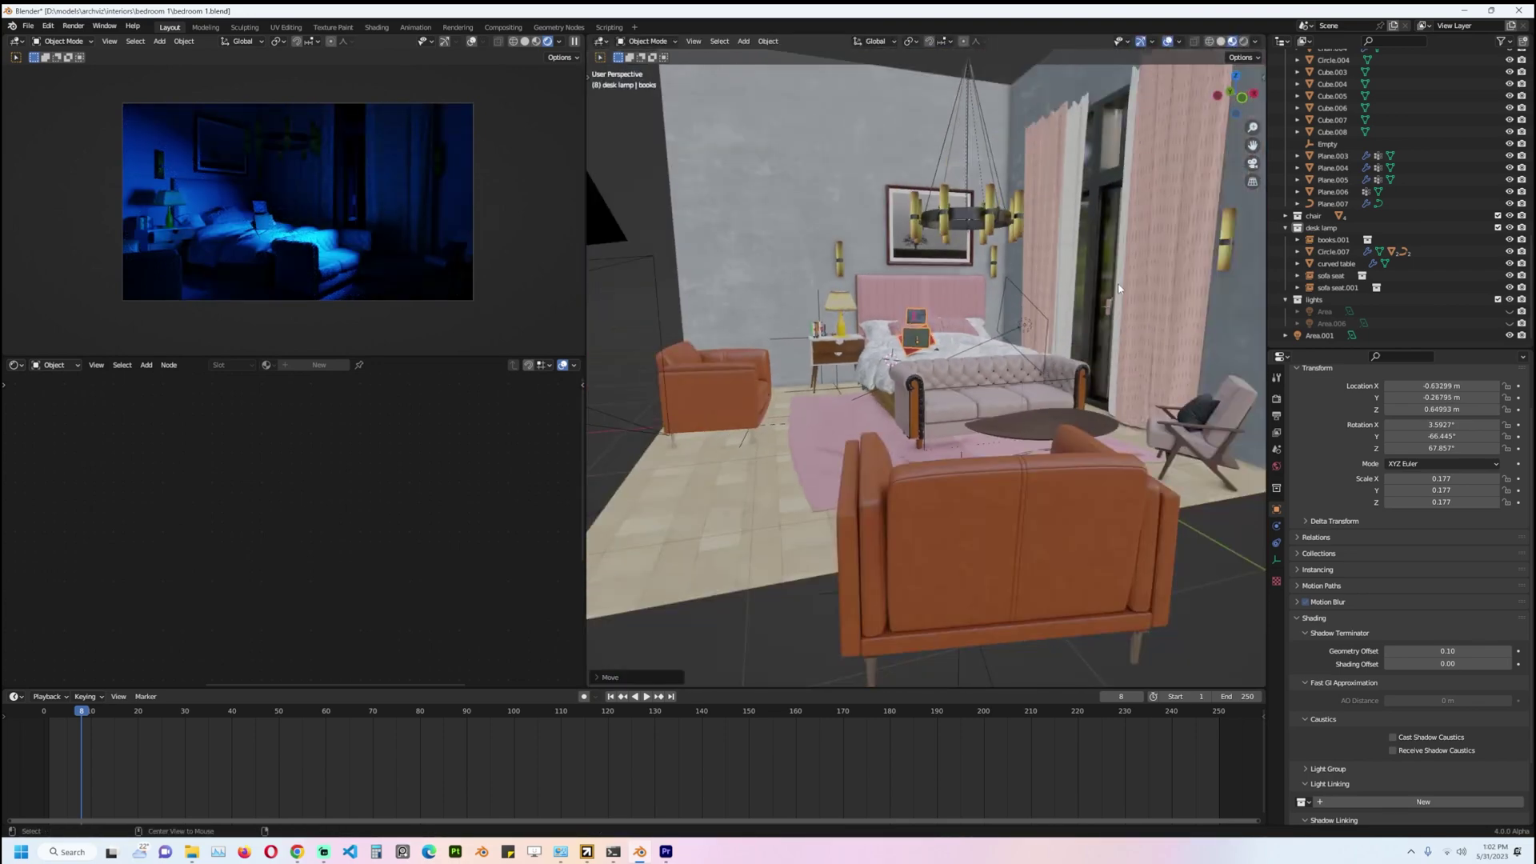
# Unhide all hidden lights in the scene and clear the selection.
pyautogui.hotkey('alt', 'h')
pyautogui.hotkey('alt', 'a')
pyautogui.moveTo(988, 294); pyautogui.dragTo(1057, 309, button='middle')
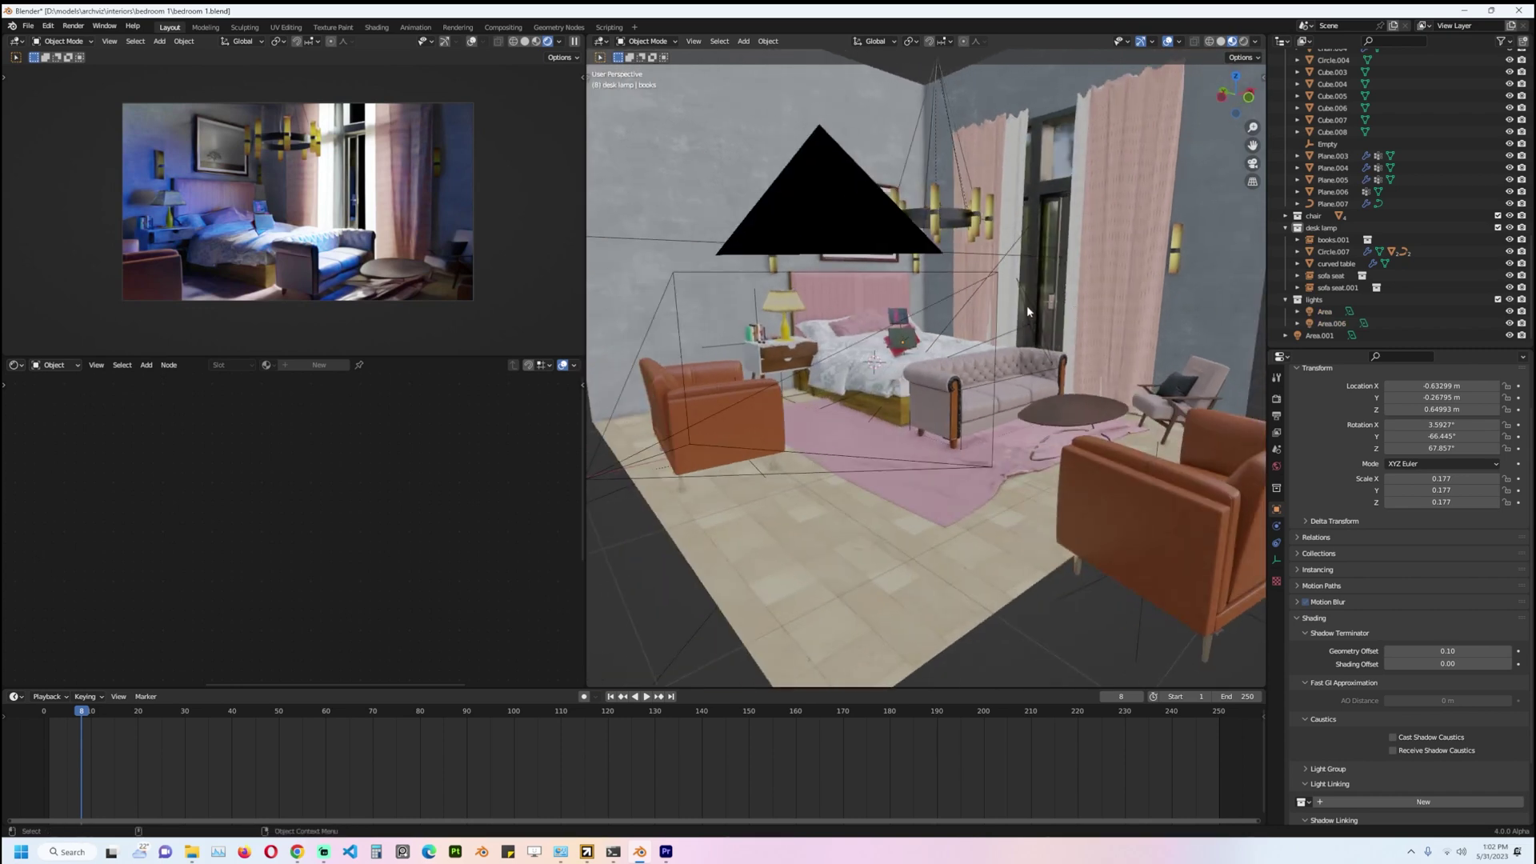